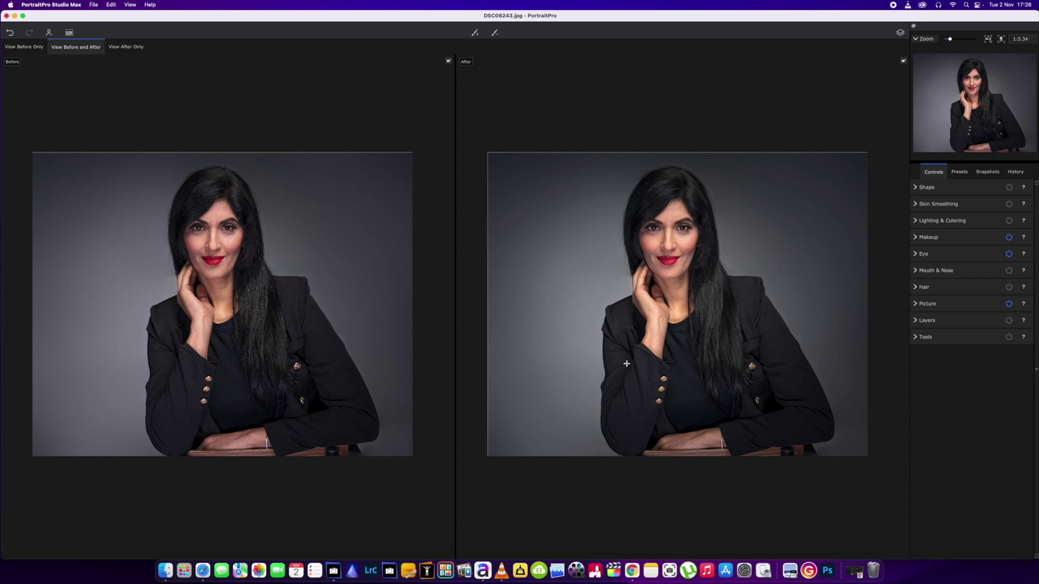
Step: Switch off the Makeup and Eye adjustments, and toggle the Picture adjustments off and back on to compare their effect
{"action": "scroll", "coordinate": [626, 363], "scroll_direction": "up", "scroll_amount": 3}
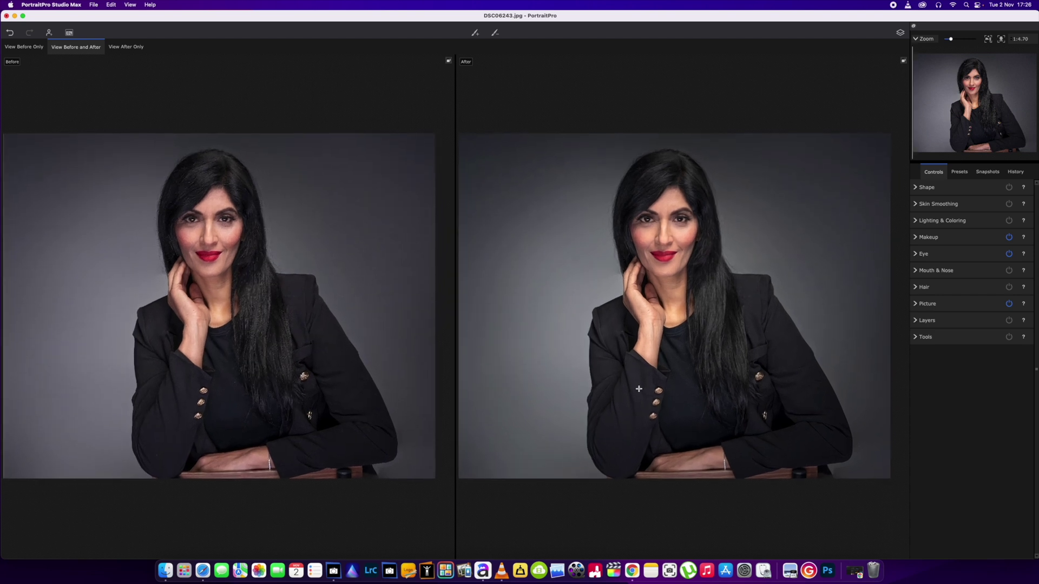
{"action": "left_click_drag", "start_coordinate": [639, 384], "coordinate": [642, 391]}
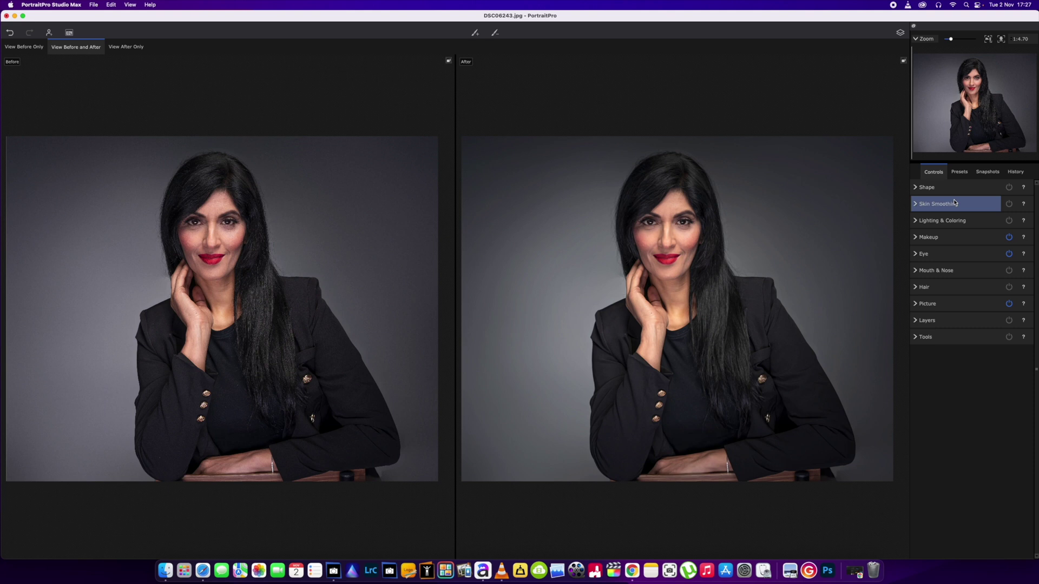
{"action": "left_click", "coordinate": [1009, 237]}
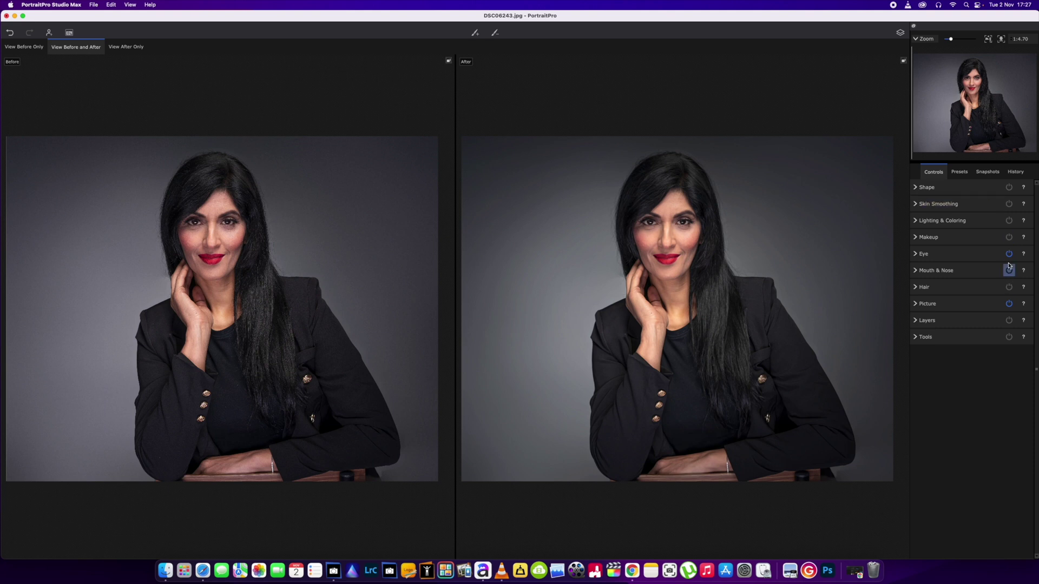
{"action": "left_click", "coordinate": [1009, 254]}
{"action": "left_click", "coordinate": [1009, 303]}
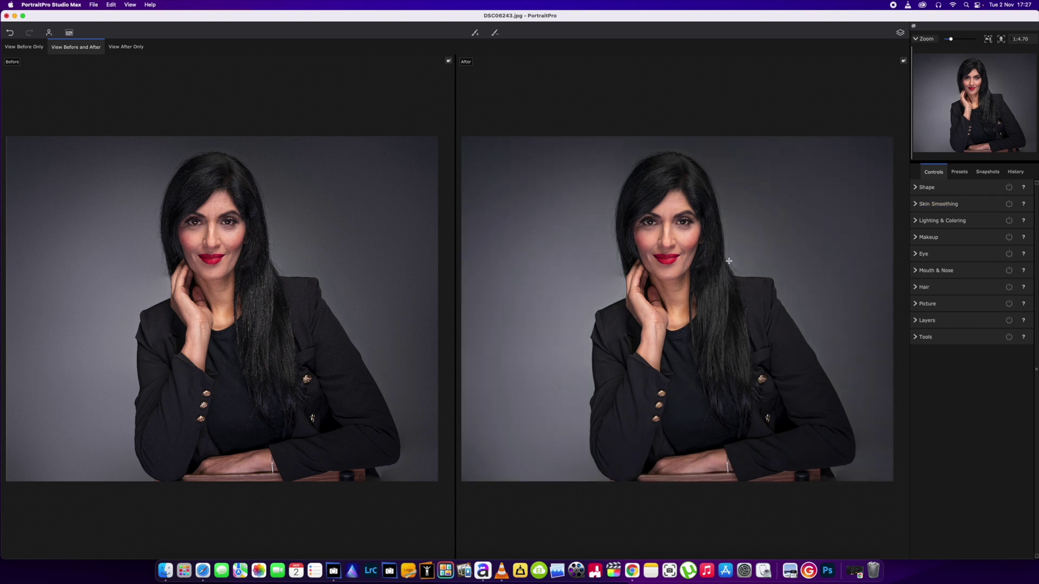
{"action": "left_click", "coordinate": [1009, 304]}
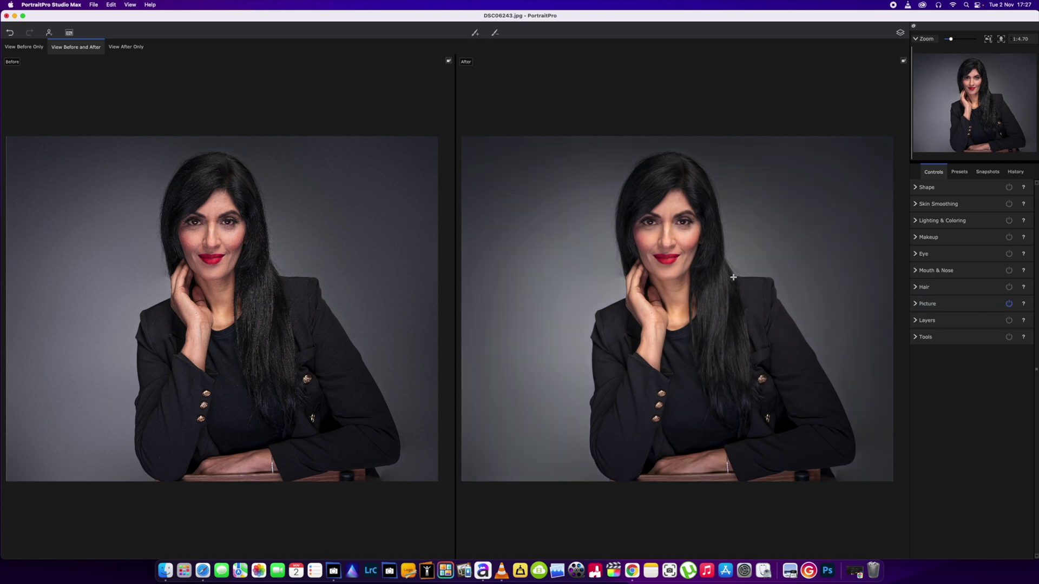
Step: Examine the woman's face and its detected feature outlines up close in the before and after views
{"action": "scroll", "coordinate": [632, 239], "scroll_direction": "up", "scroll_amount": 5}
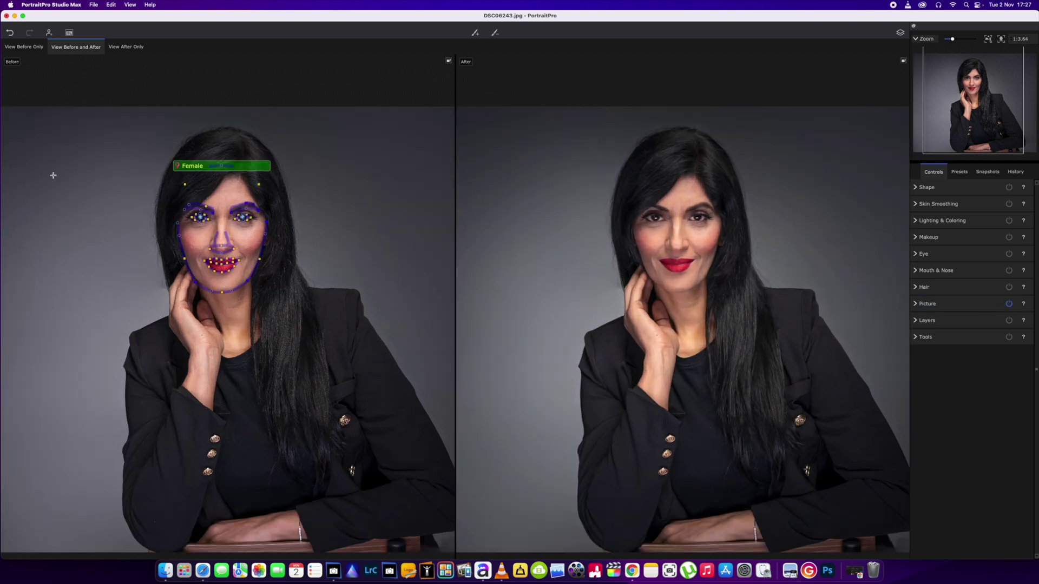
{"action": "scroll", "coordinate": [160, 340], "scroll_direction": "up", "scroll_amount": 2}
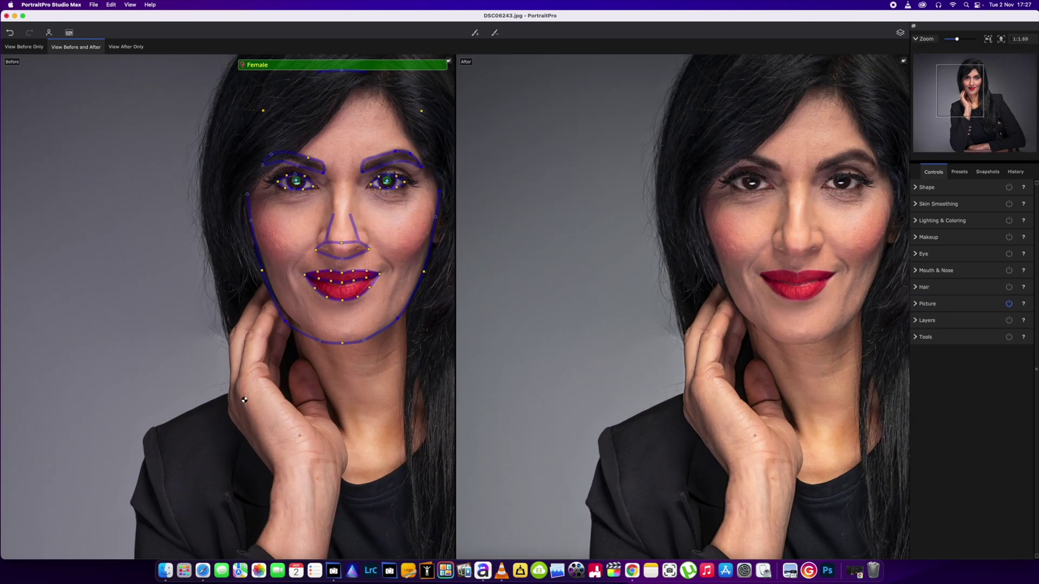
{"action": "left_click_drag", "start_coordinate": [357, 428], "coordinate": [289, 425]}
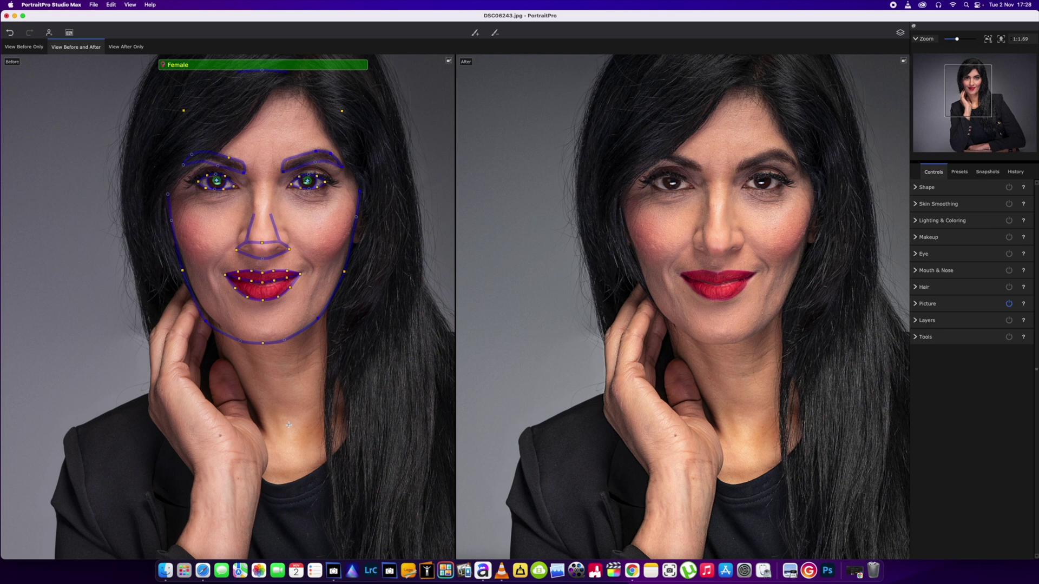
{"action": "mouse_move", "coordinate": [300, 340]}
{"action": "scroll", "coordinate": [219, 384], "scroll_direction": "down", "scroll_amount": 2}
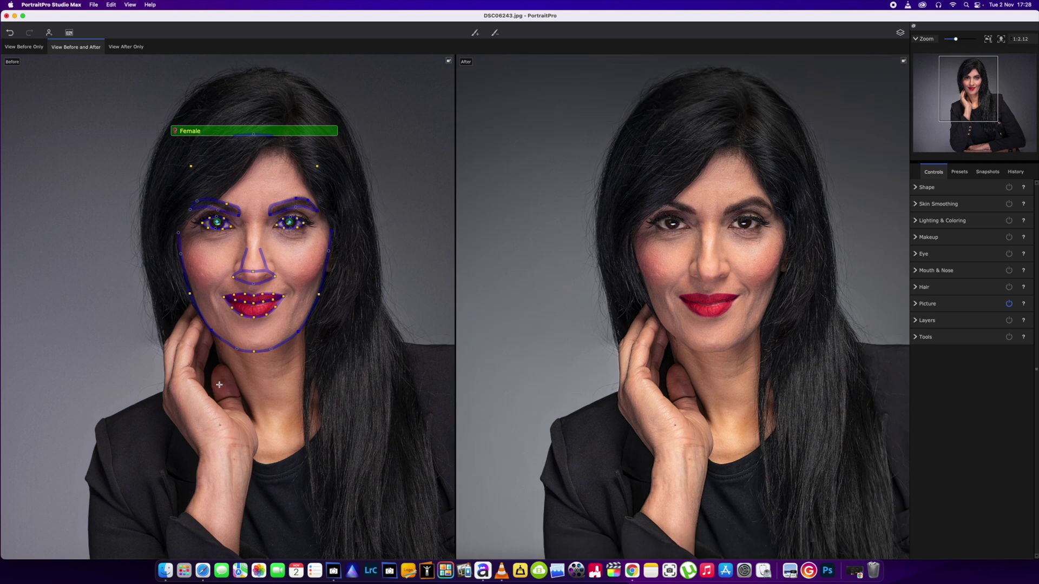
{"action": "scroll", "coordinate": [176, 371], "scroll_direction": "up", "scroll_amount": 2}
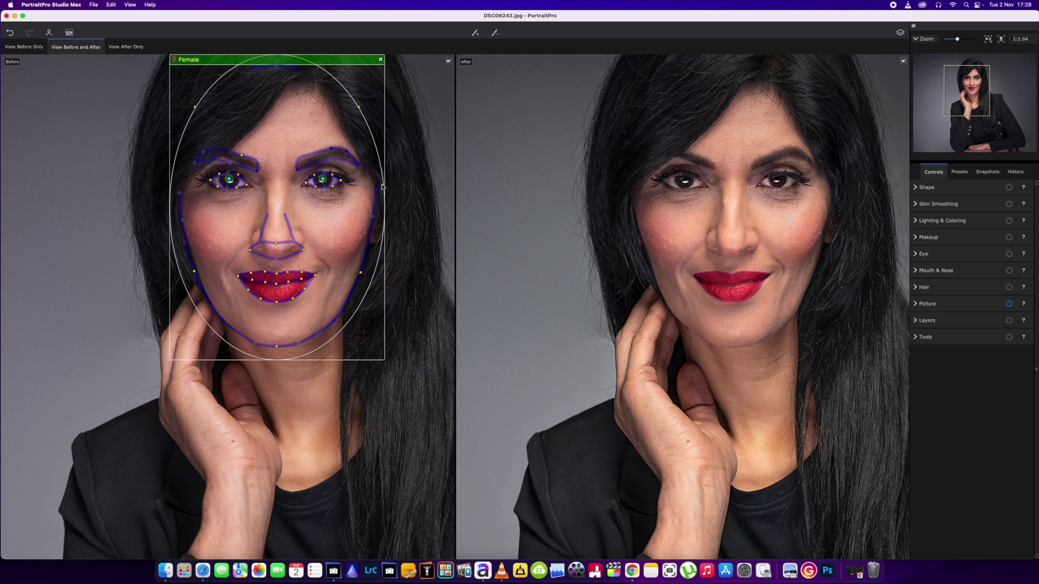
{"action": "scroll", "coordinate": [368, 230], "scroll_direction": "down", "scroll_amount": 3}
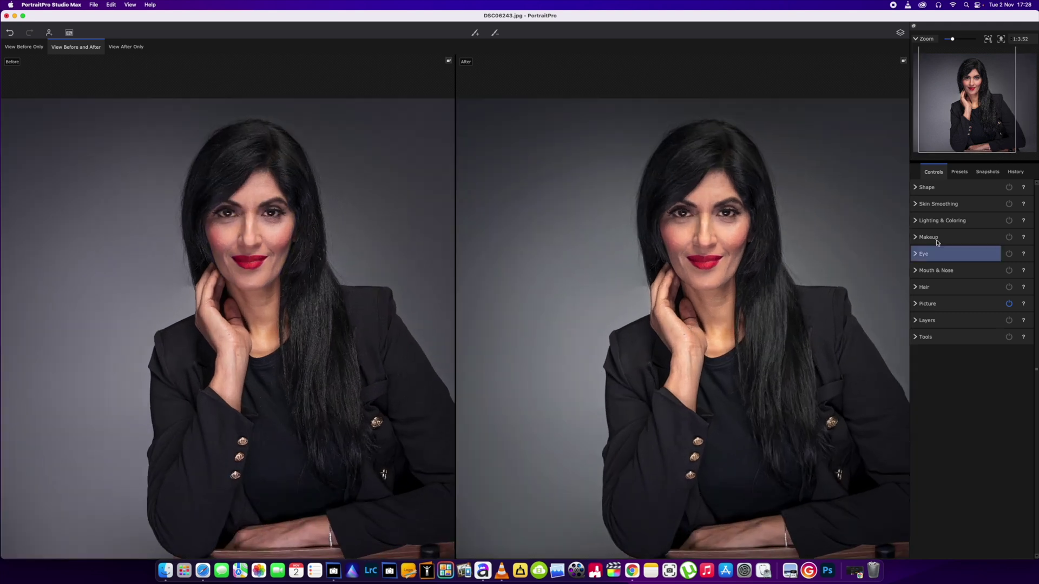
Step: Open the Shape settings and raise Hair Volume to nearly two thirds of its range
{"action": "left_click", "coordinate": [973, 184]}
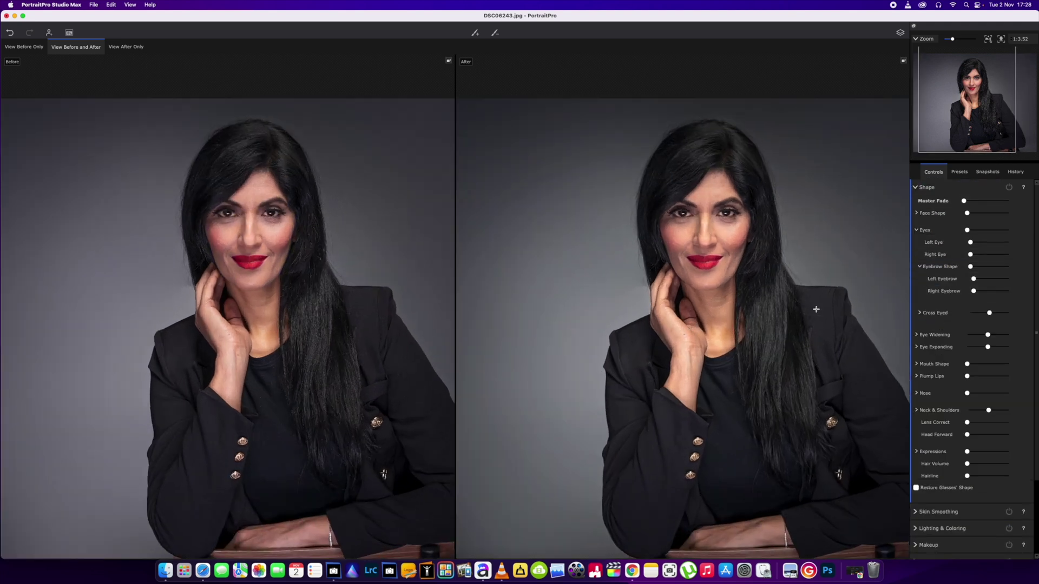
{"action": "scroll", "coordinate": [817, 315], "scroll_direction": "up", "scroll_amount": 3}
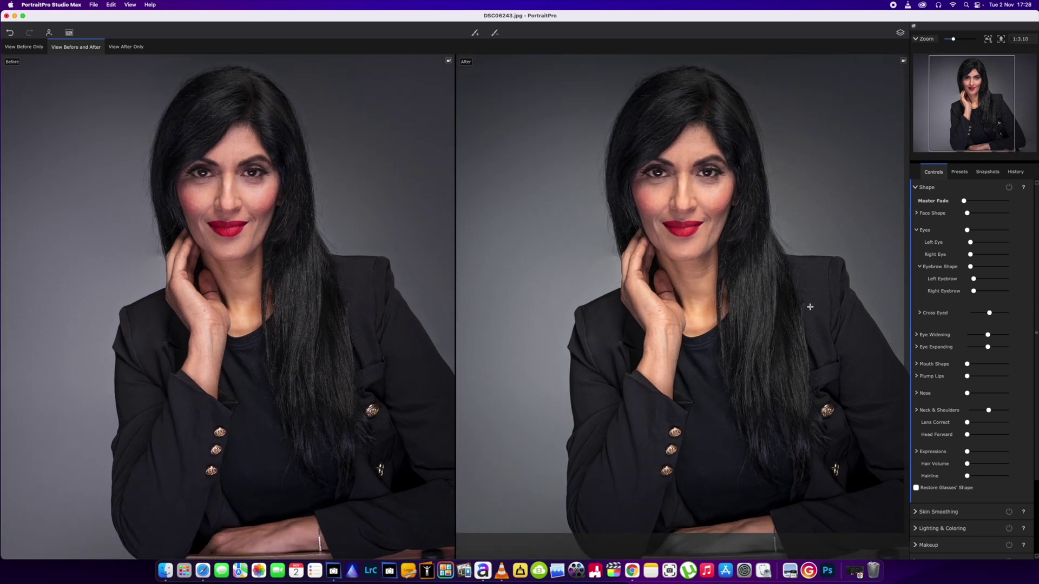
{"action": "scroll", "coordinate": [785, 347], "scroll_direction": "down", "scroll_amount": 3}
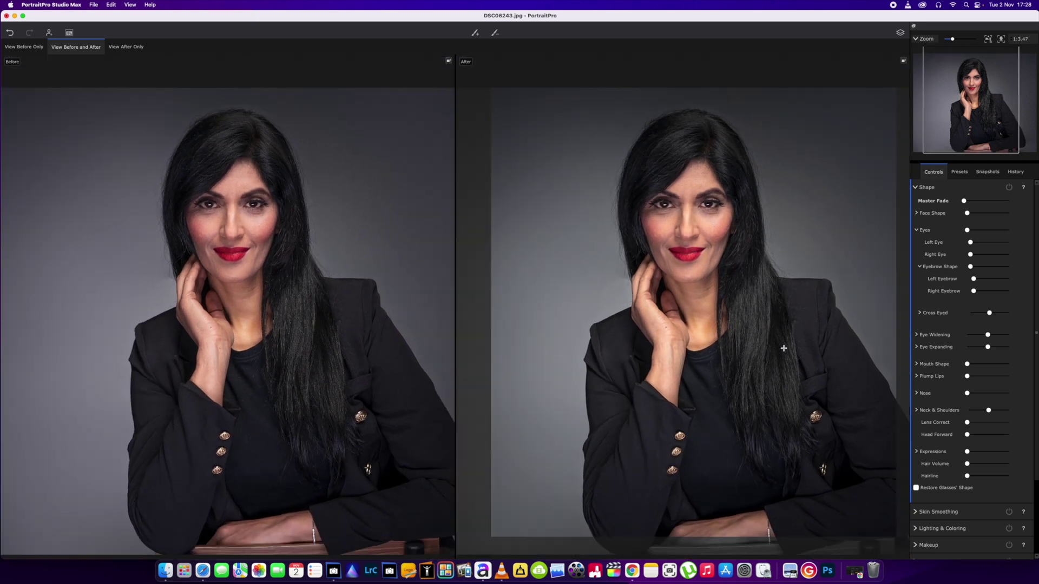
{"action": "scroll", "coordinate": [785, 369], "scroll_direction": "right", "scroll_amount": 2}
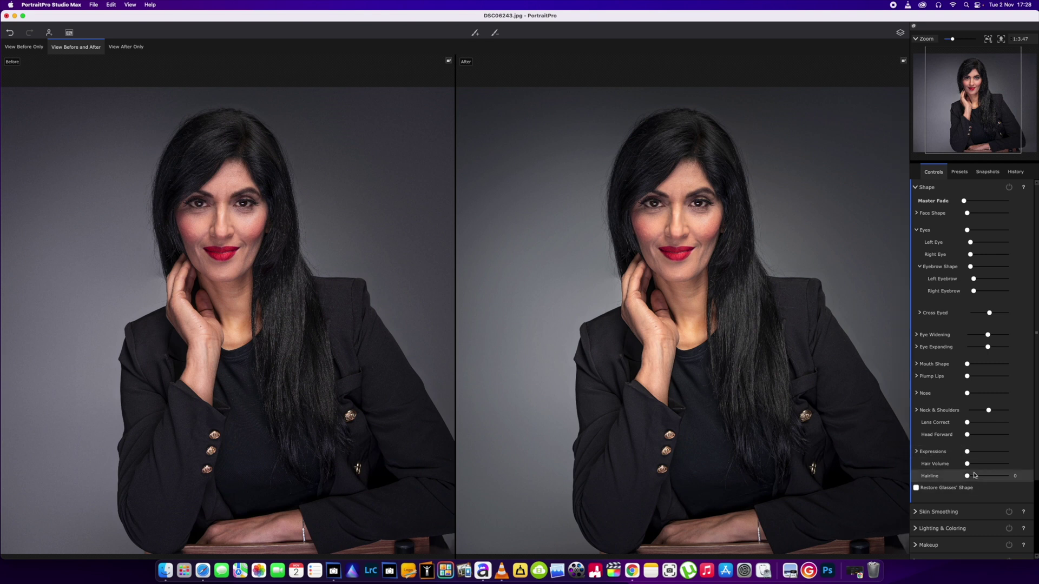
{"action": "left_click_drag", "start_coordinate": [968, 467], "coordinate": [994, 469]}
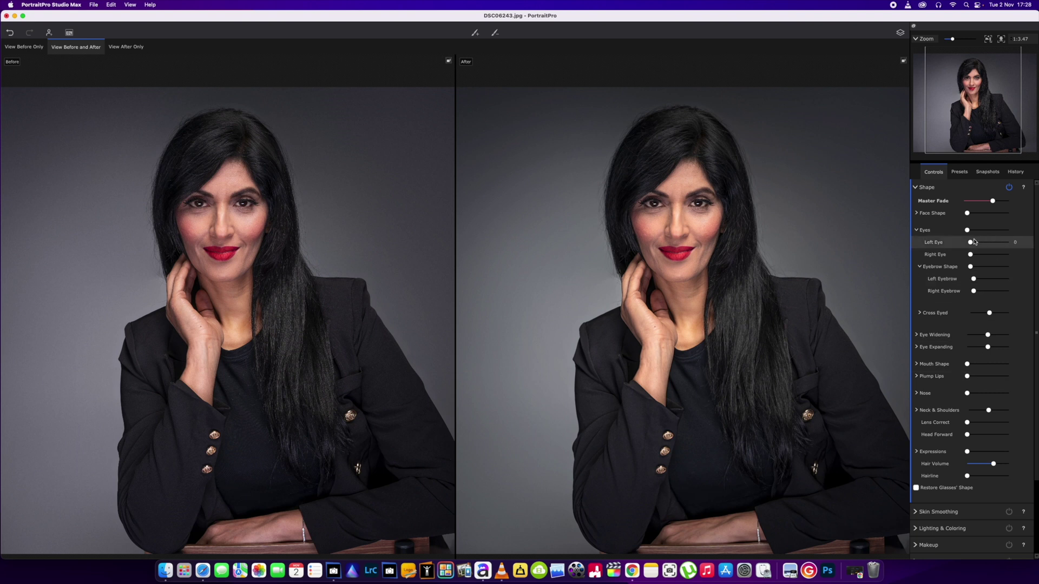
Step: Set Eye Widening to about 37 for both eyes and widen the left eye slightly more than the right
{"action": "left_click", "coordinate": [916, 230]}
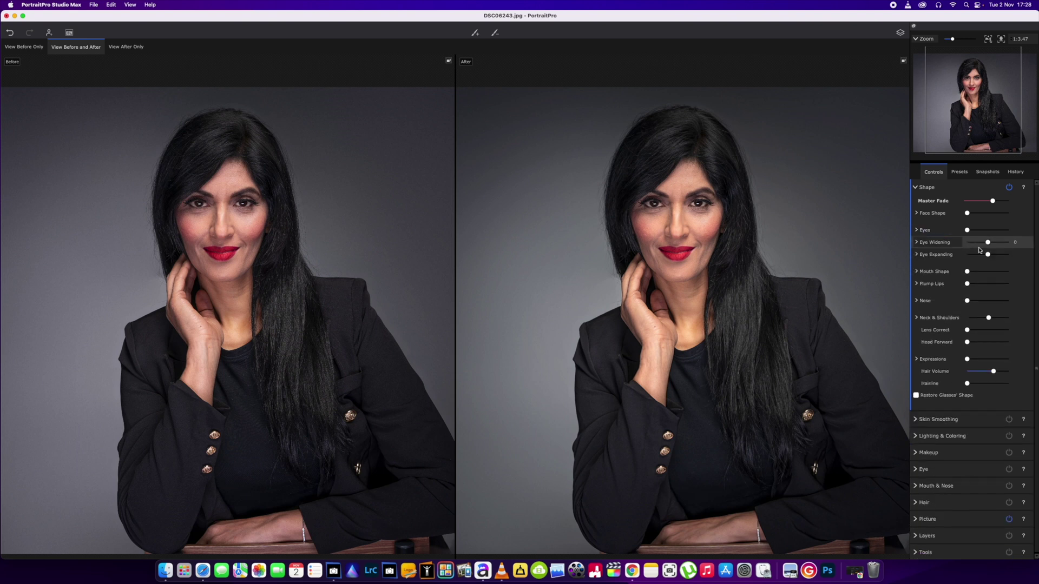
{"action": "left_click_drag", "start_coordinate": [989, 244], "coordinate": [997, 245]}
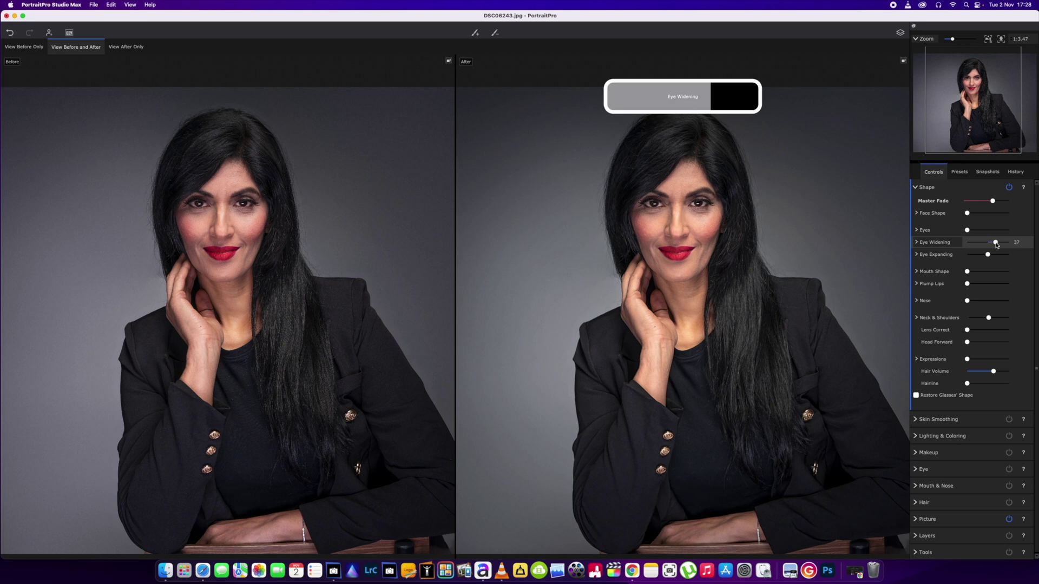
{"action": "left_click", "coordinate": [918, 243]}
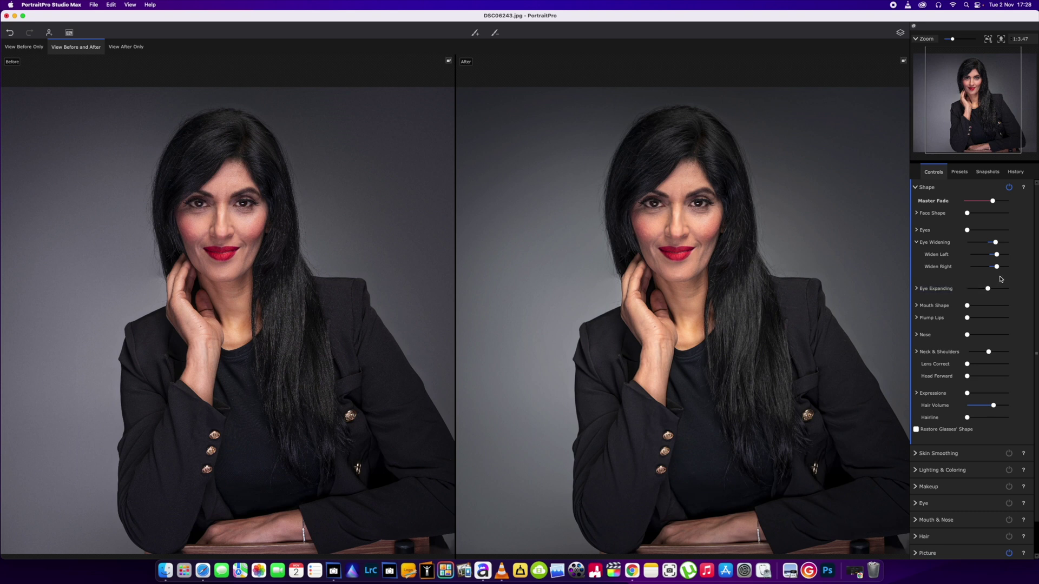
{"action": "left_click_drag", "start_coordinate": [999, 271], "coordinate": [1001, 258]}
Step: Expand the Mouth Shape and Expressions groups within the Shape settings
{"action": "left_click", "coordinate": [916, 306]}
{"action": "left_click", "coordinate": [917, 306]}
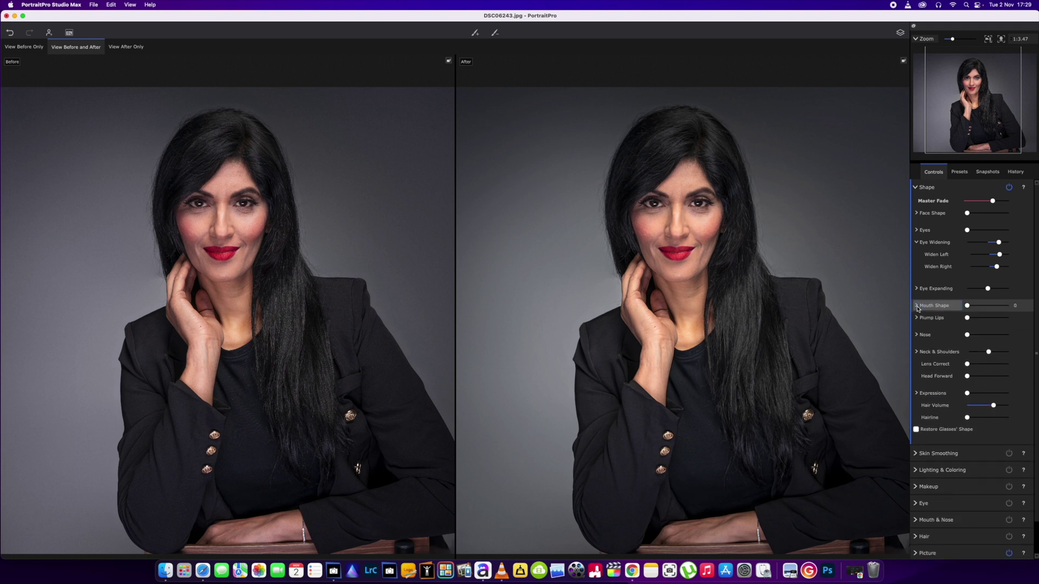
{"action": "left_click", "coordinate": [917, 306]}
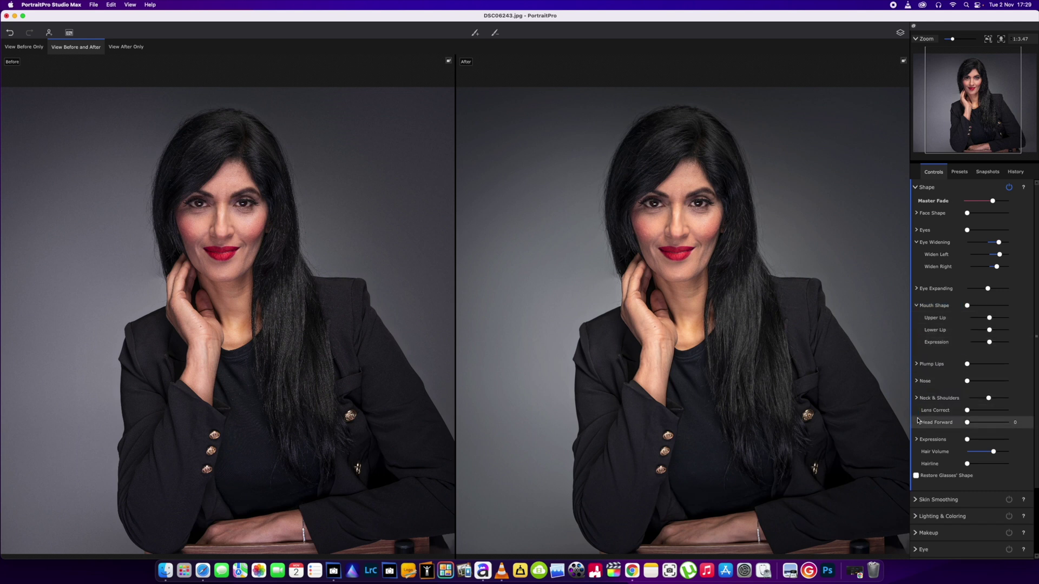
{"action": "left_click", "coordinate": [916, 439]}
{"action": "scroll", "coordinate": [931, 437], "scroll_direction": "down", "scroll_amount": 3}
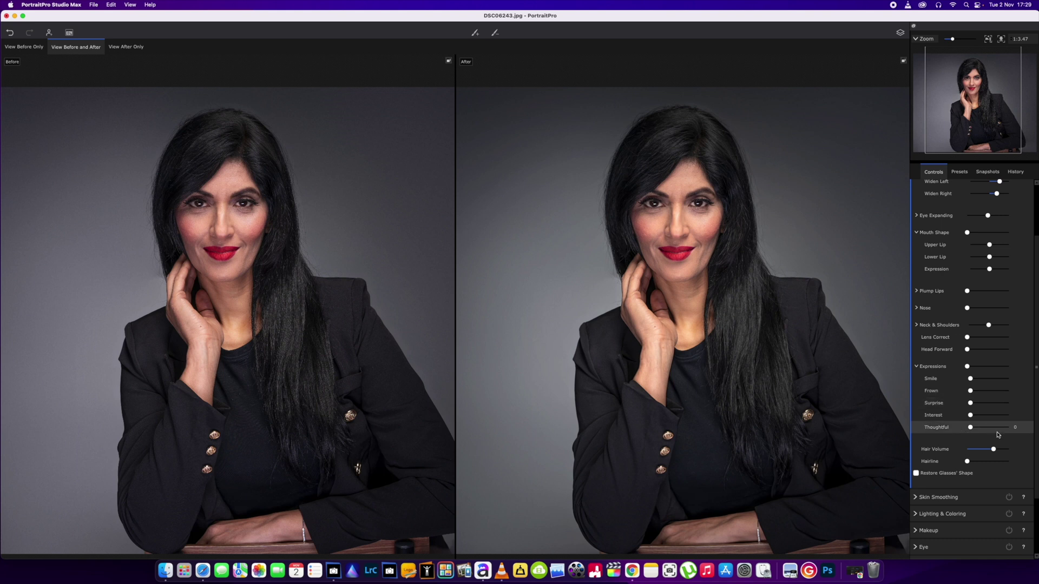
Step: Try the Thoughtful, Surprise and Frown expressions, reset them to zero, and raise Smile to a little over a quarter
{"action": "left_click_drag", "start_coordinate": [970, 427], "coordinate": [971, 404]}
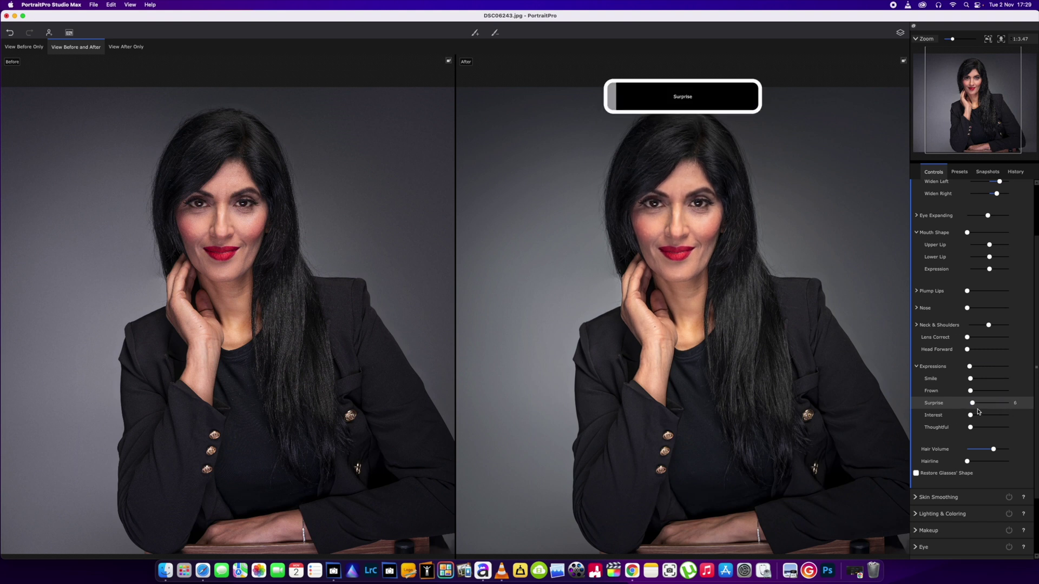
{"action": "left_click_drag", "start_coordinate": [970, 404], "coordinate": [1021, 397]}
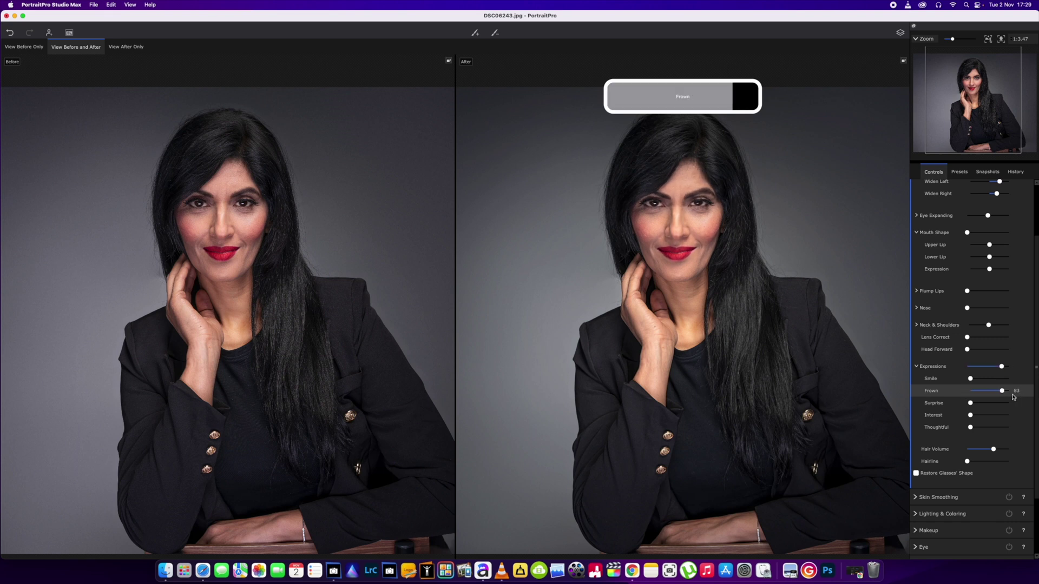
{"action": "left_click_drag", "start_coordinate": [1009, 391], "coordinate": [984, 385]}
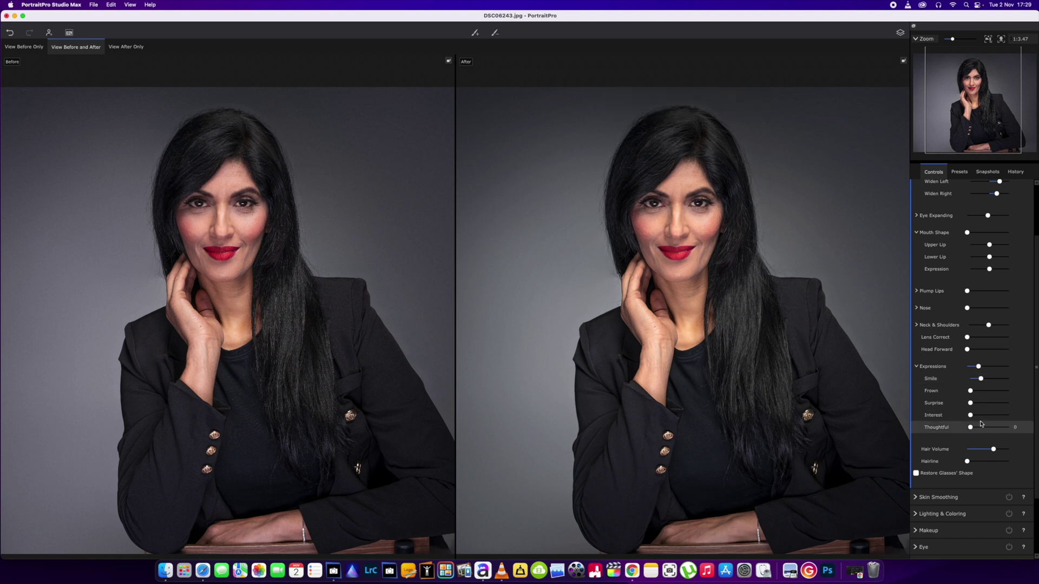
Step: Raise the Interest expression to about 53 and collapse the Expressions group
{"action": "mouse_move", "coordinate": [972, 418]}
{"action": "left_mouse_down"}
{"action": "mouse_move", "coordinate": [1002, 420]}
{"action": "mouse_move", "coordinate": [955, 422]}
{"action": "mouse_move", "coordinate": [985, 421]}
{"action": "mouse_move", "coordinate": [978, 416]}
{"action": "left_mouse_up"}
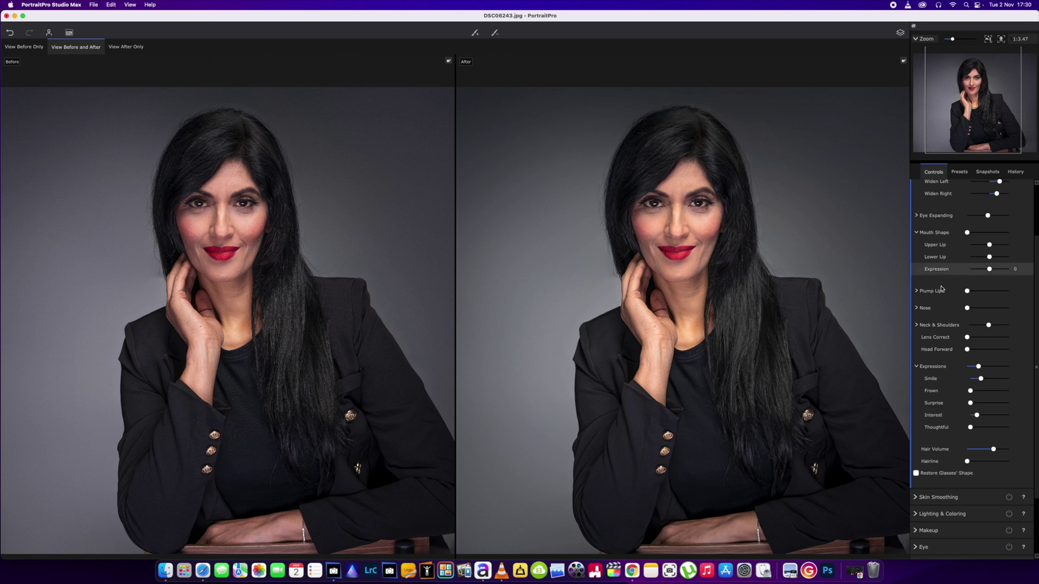
{"action": "left_click", "coordinate": [977, 416]}
{"action": "mouse_move", "coordinate": [979, 417]}
{"action": "left_mouse_down"}
{"action": "mouse_move", "coordinate": [1002, 417]}
{"action": "mouse_move", "coordinate": [978, 418]}
{"action": "mouse_move", "coordinate": [992, 418]}
{"action": "left_mouse_up"}
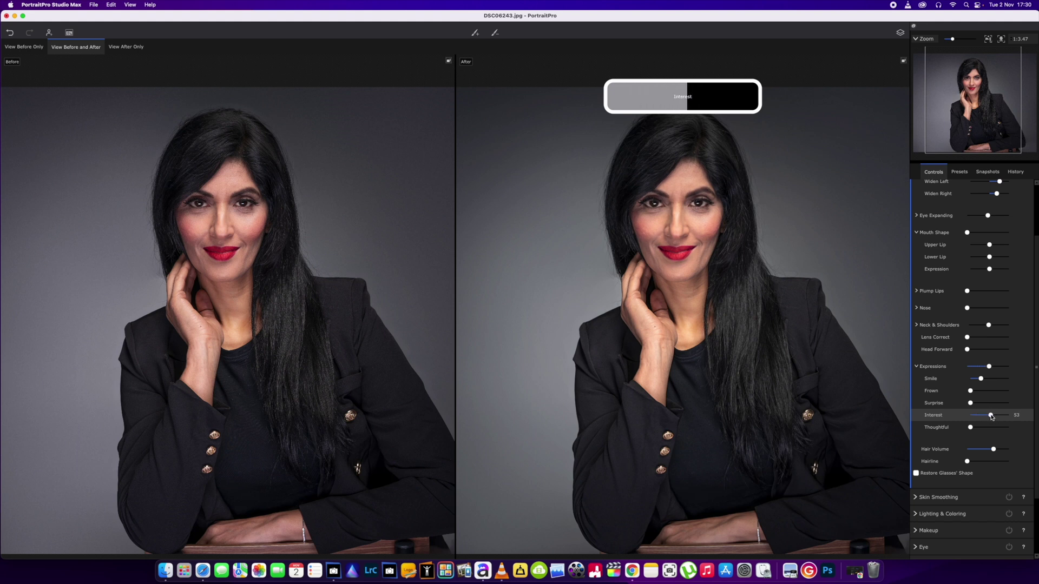
{"action": "left_click", "coordinate": [917, 366]}
{"action": "scroll", "coordinate": [926, 445], "scroll_direction": "down", "scroll_amount": 1}
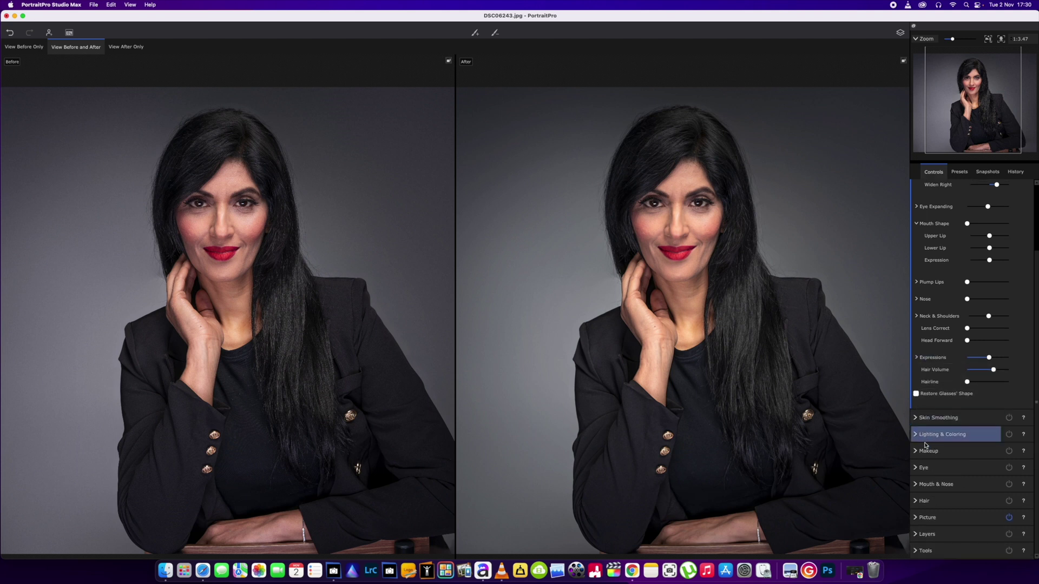
Step: Open the Skin Smoothing settings and raise Smooth Eye Bags for both eyes to about half
{"action": "left_click", "coordinate": [934, 418]}
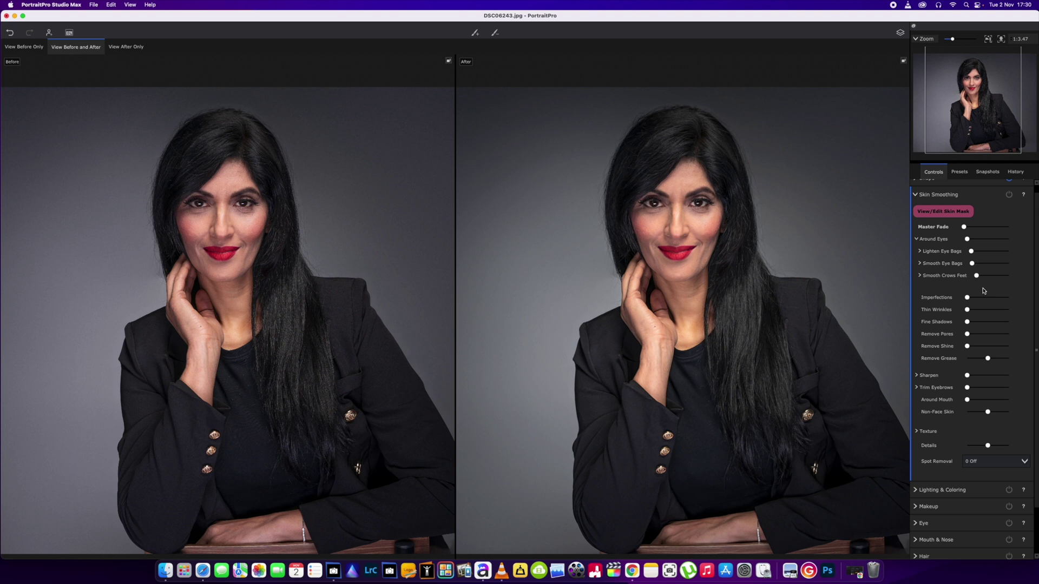
{"action": "scroll", "coordinate": [832, 245], "scroll_direction": "up", "scroll_amount": 2}
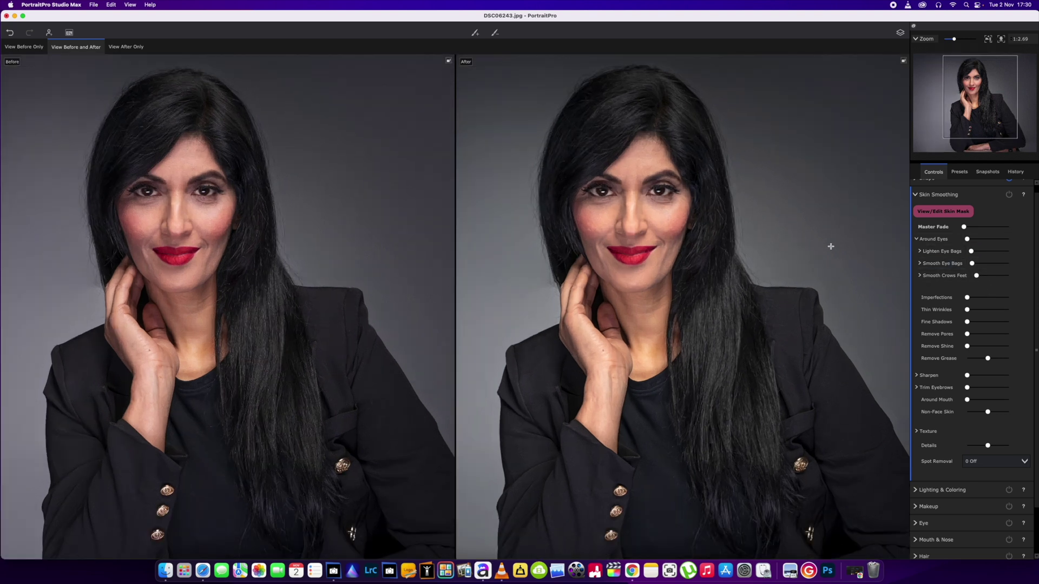
{"action": "scroll", "coordinate": [831, 246], "scroll_direction": "down", "scroll_amount": 1}
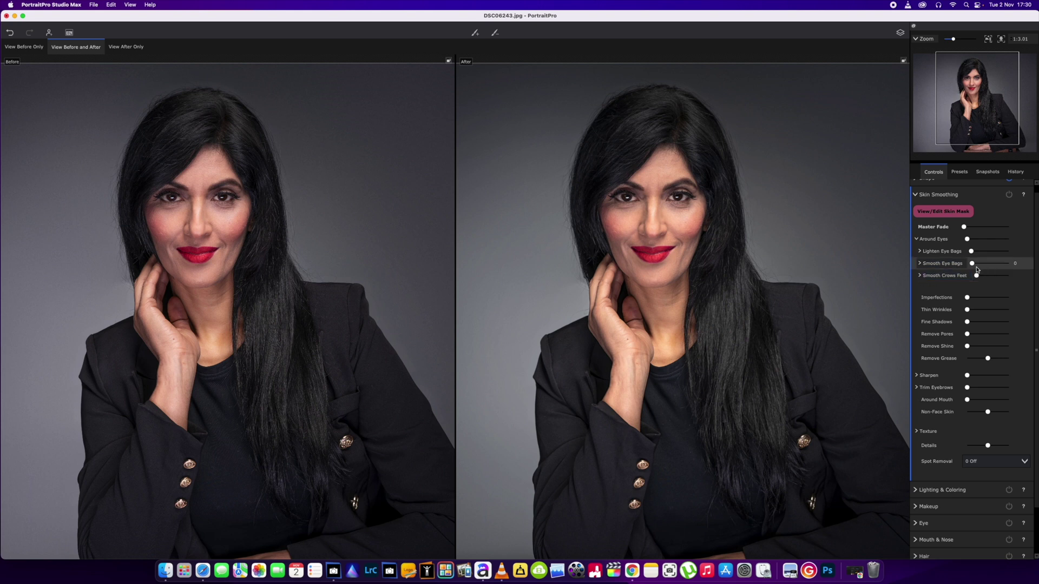
{"action": "left_click", "coordinate": [919, 263]}
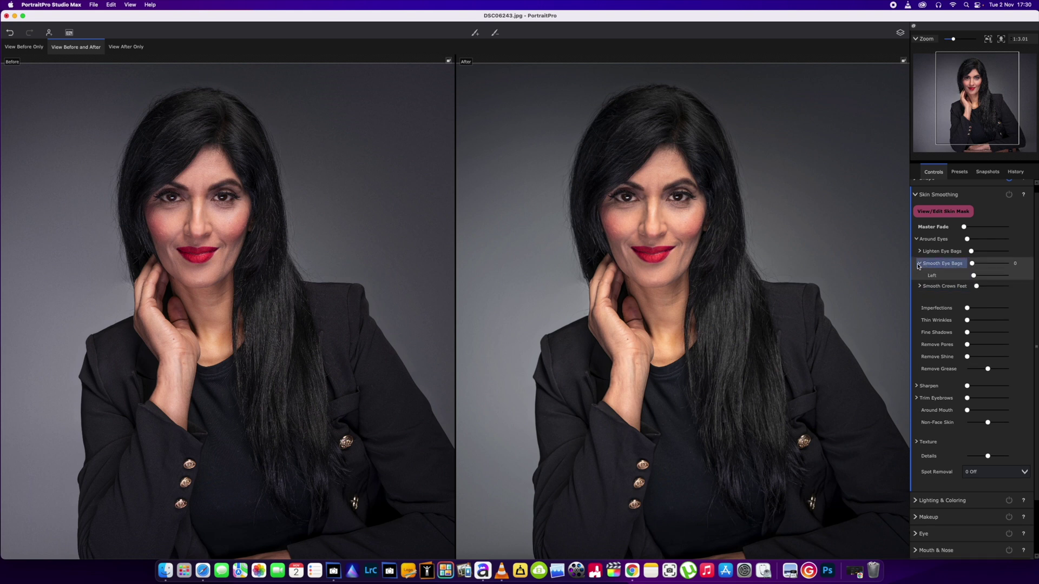
{"action": "left_click", "coordinate": [919, 264]}
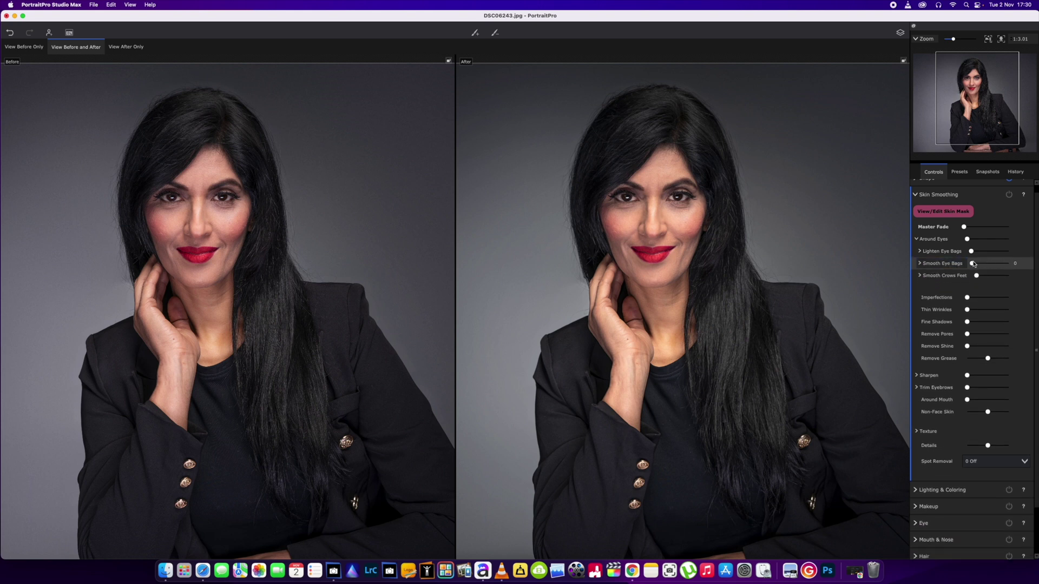
{"action": "left_click_drag", "start_coordinate": [973, 263], "coordinate": [991, 243]}
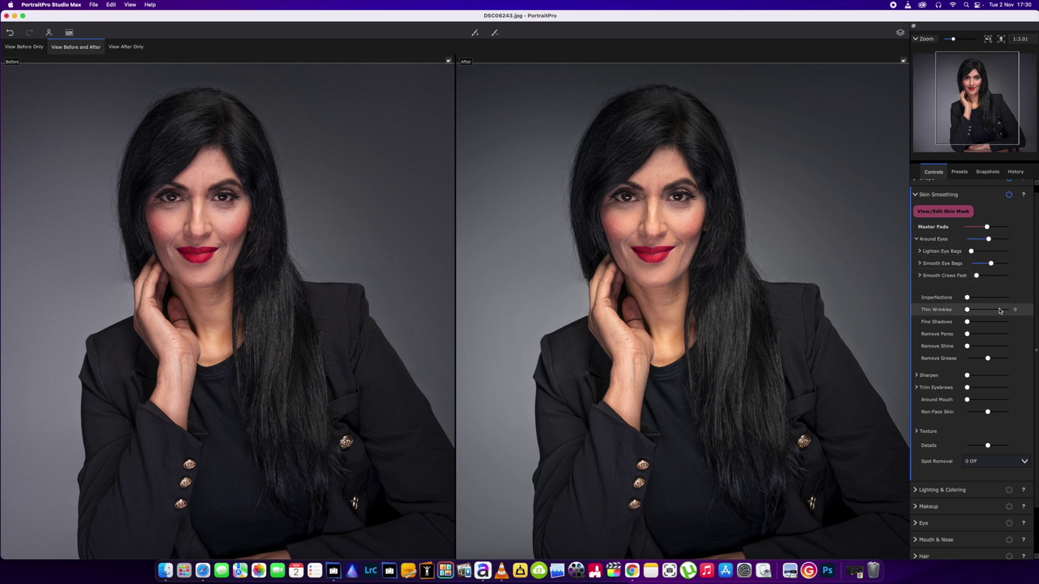
Step: Raise Imperfections, Thin Wrinkles, Fine Shadows and Remove Pores to roughly 30 to 40 percent of their range
{"action": "left_click_drag", "start_coordinate": [969, 298], "coordinate": [986, 338]}
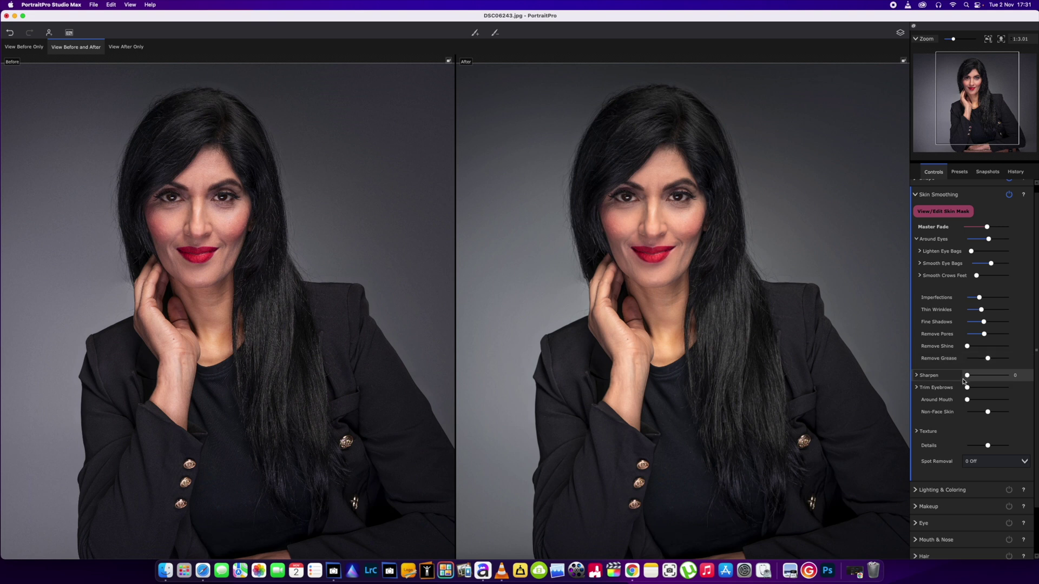
Step: Raise Sharpen in the Skin Smoothing settings slightly, to about 10 percent of its range
{"action": "left_click_drag", "start_coordinate": [967, 377], "coordinate": [972, 377]}
{"action": "left_click", "coordinate": [942, 430]}
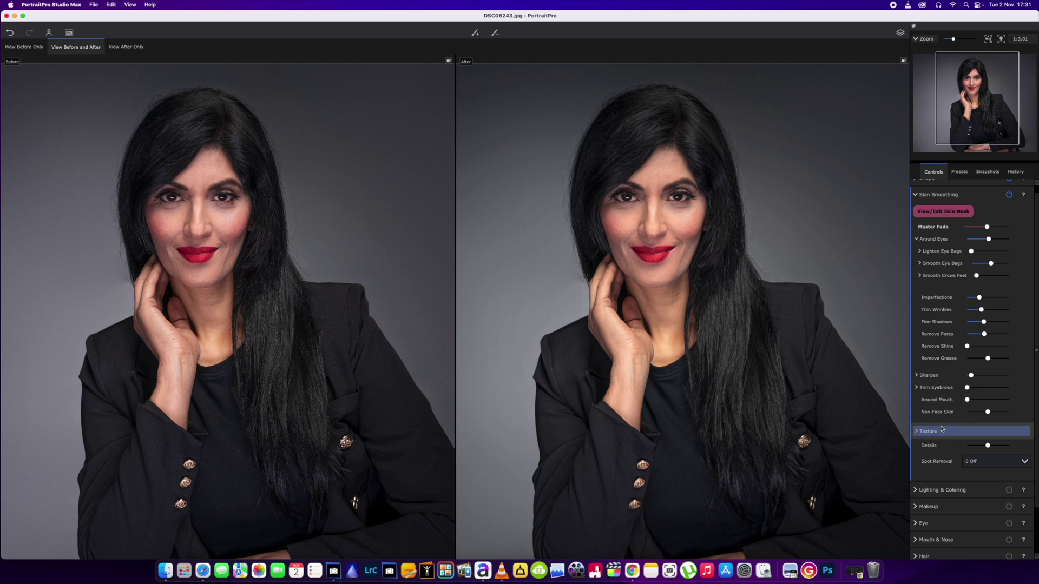
{"action": "scroll", "coordinate": [931, 433], "scroll_direction": "down", "scroll_amount": 3}
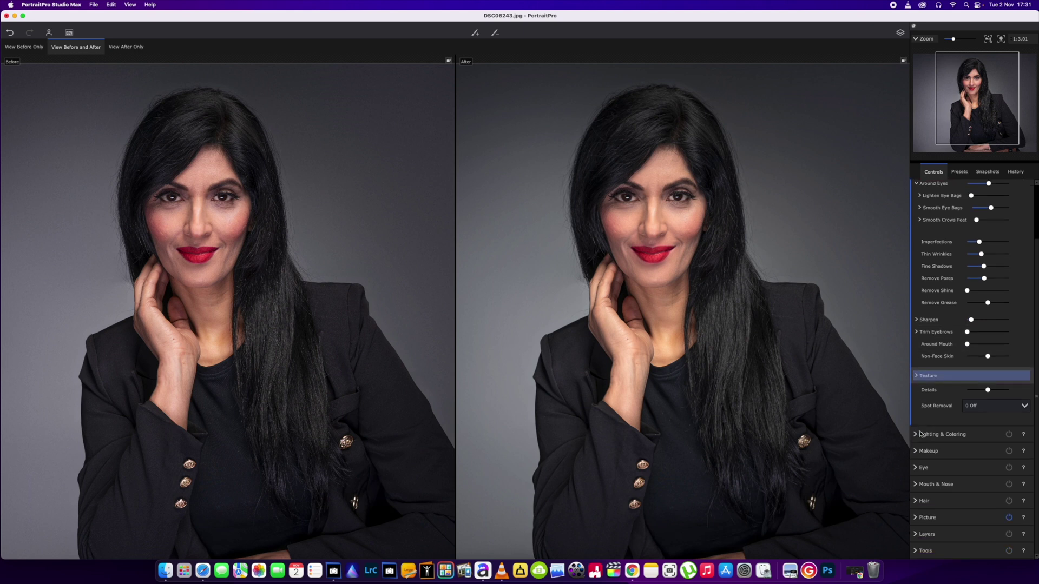
Step: Open the Makeup settings, raise Mascara to about 70 percent and set its application to Thick Application
{"action": "left_click", "coordinate": [929, 451]}
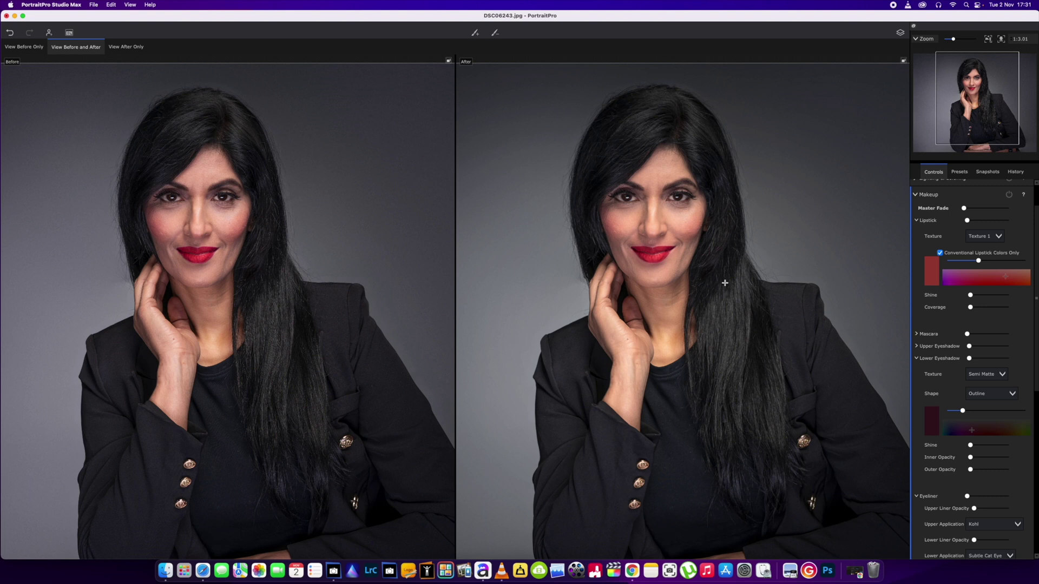
{"action": "scroll", "coordinate": [968, 324], "scroll_direction": "down", "scroll_amount": 4}
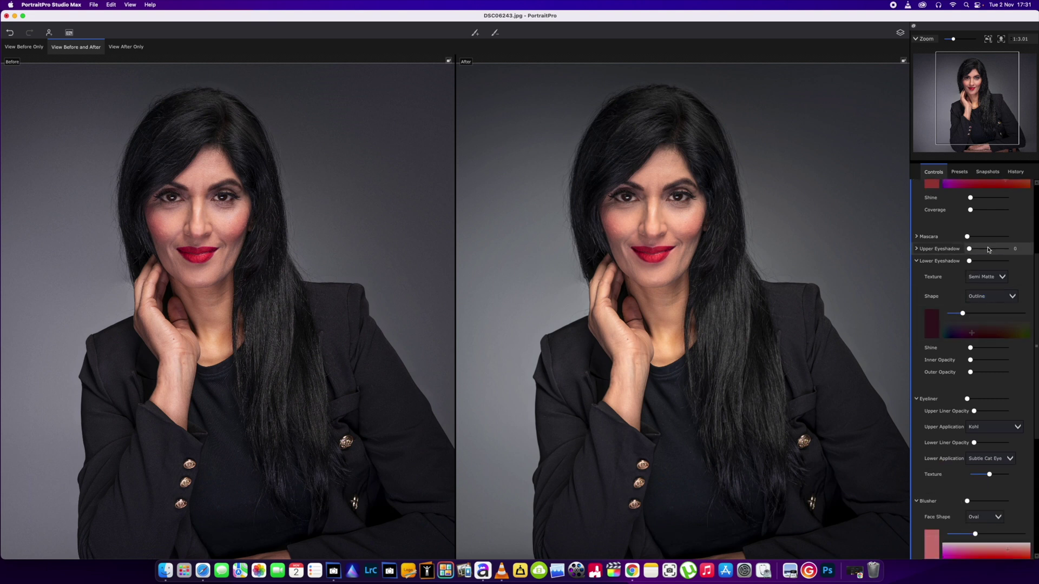
{"action": "left_click", "coordinate": [967, 237]}
{"action": "left_click_drag", "start_coordinate": [968, 239], "coordinate": [998, 241]}
{"action": "left_click", "coordinate": [999, 256]}
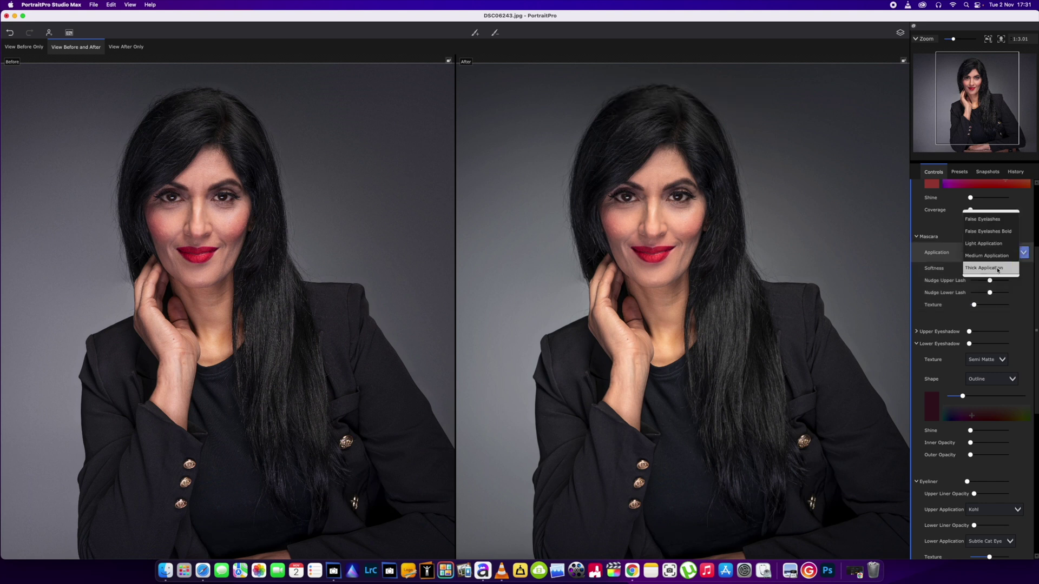
{"action": "left_click", "coordinate": [984, 268]}
{"action": "scroll", "coordinate": [666, 194], "scroll_direction": "up", "scroll_amount": 3}
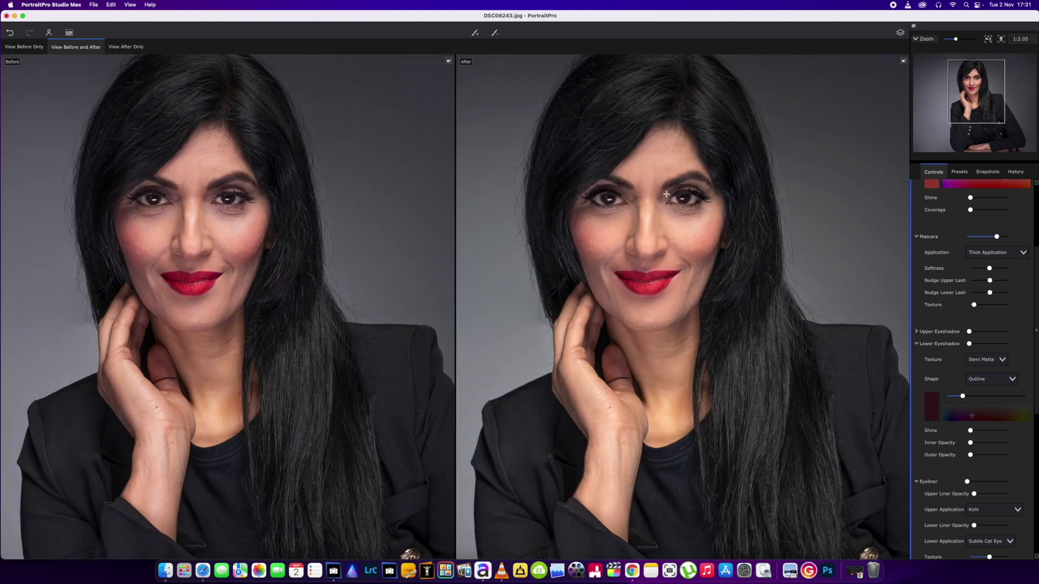
{"action": "scroll", "coordinate": [667, 195], "scroll_direction": "down", "scroll_amount": 2}
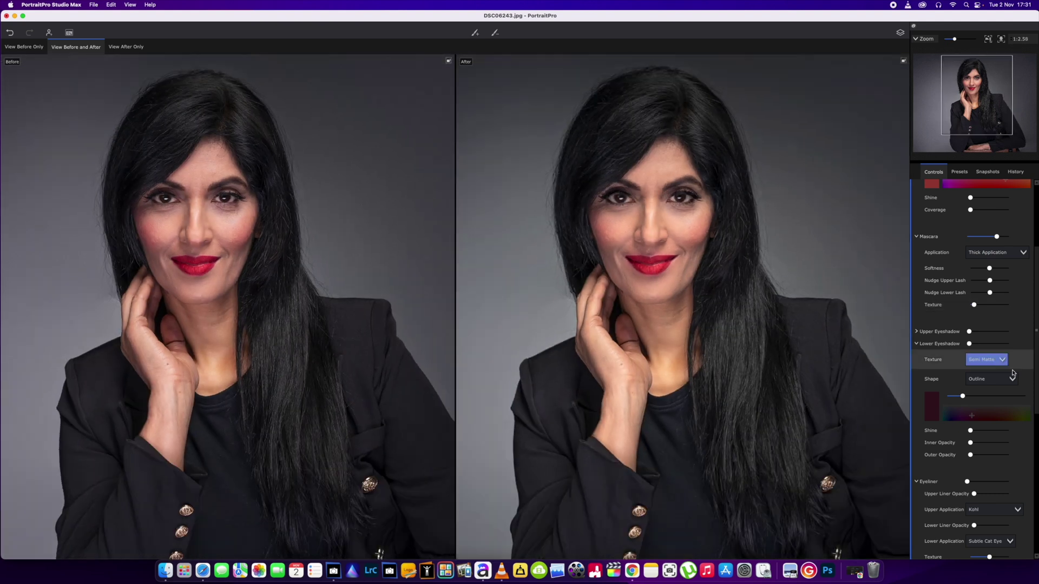
Step: Raise Lower Eyeshadow to about 80 percent, keeping the Semi Matte texture and Outline shape
{"action": "left_click", "coordinate": [916, 345]}
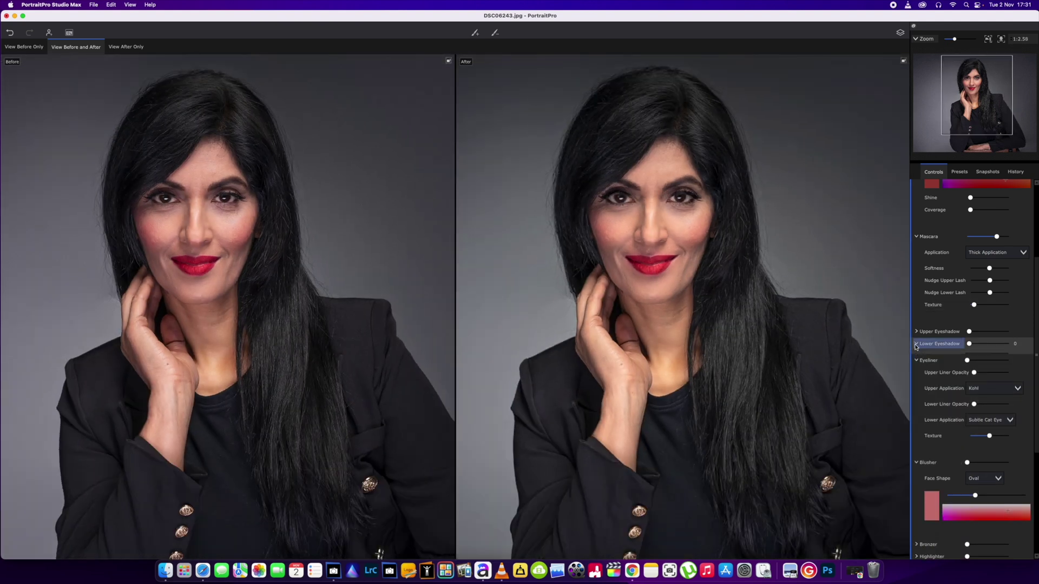
{"action": "left_click", "coordinate": [916, 345]}
{"action": "left_click_drag", "start_coordinate": [971, 346], "coordinate": [1003, 346]}
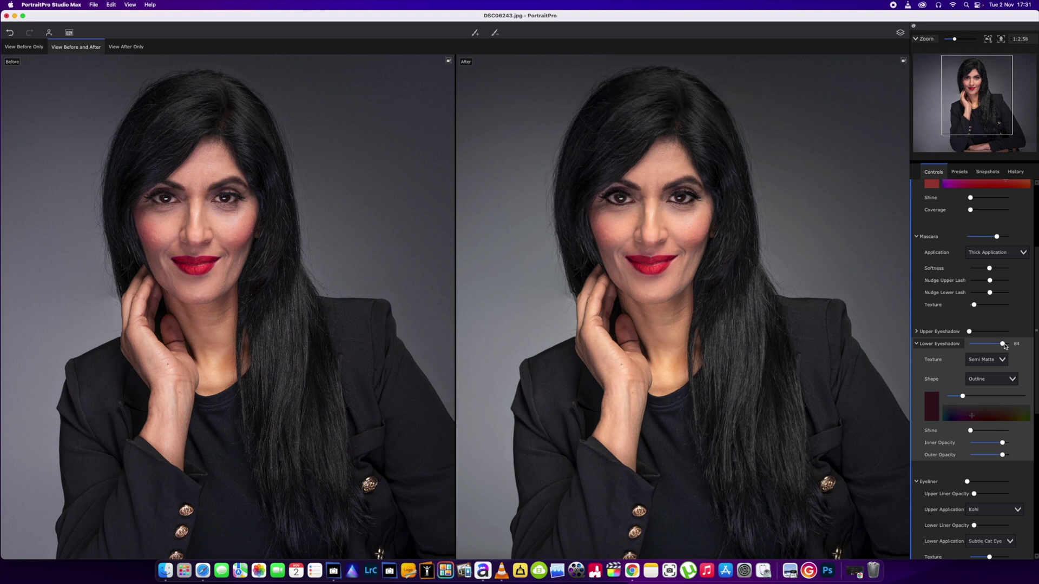
{"action": "left_click_drag", "start_coordinate": [1005, 346], "coordinate": [1002, 347]}
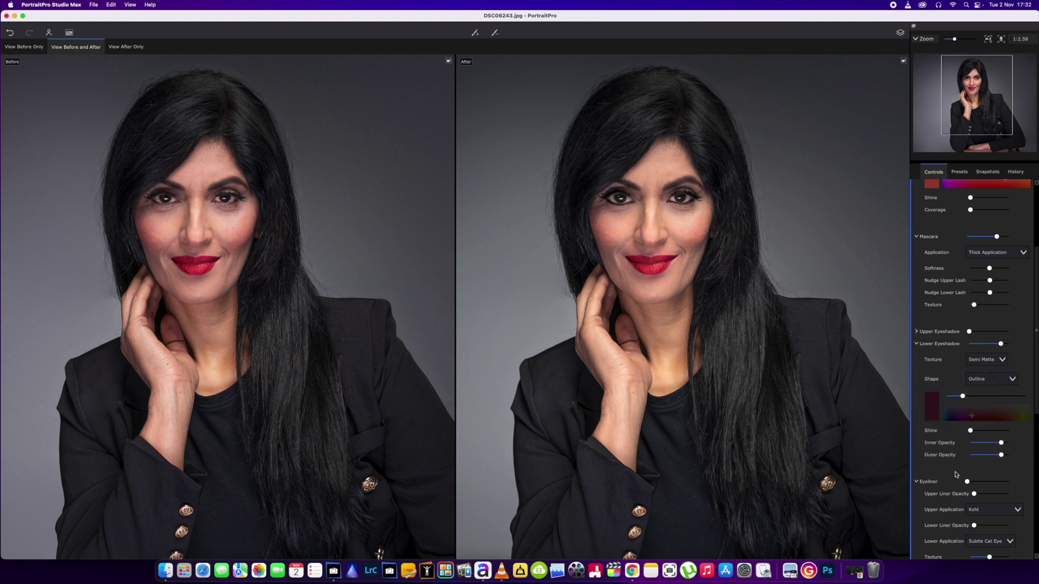
Step: Raise the makeup Highlighter to a little over 60 percent and collapse its options
{"action": "scroll", "coordinate": [955, 474], "scroll_direction": "down", "scroll_amount": 5}
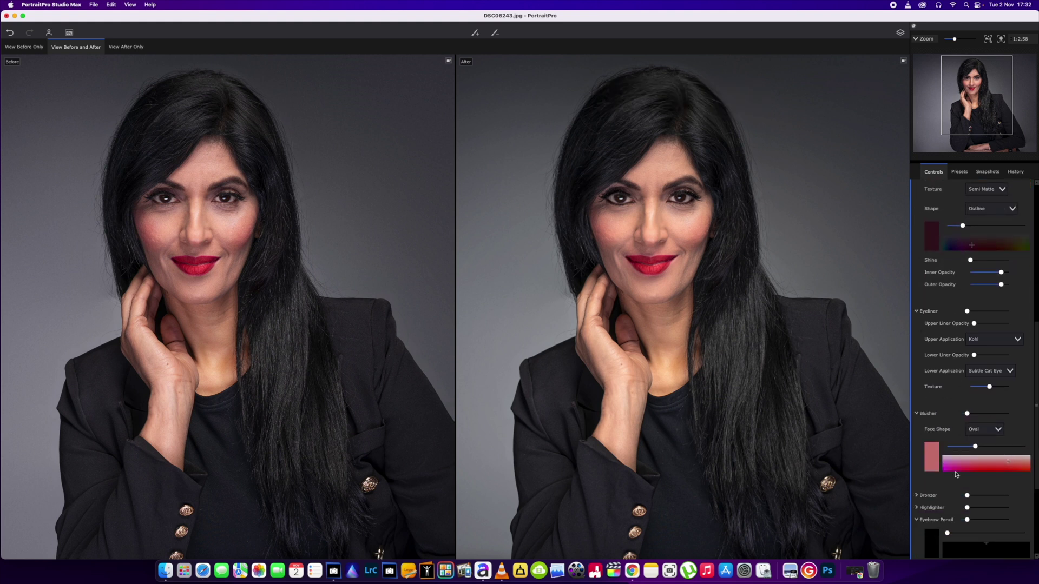
{"action": "scroll", "coordinate": [969, 449], "scroll_direction": "down", "scroll_amount": 4}
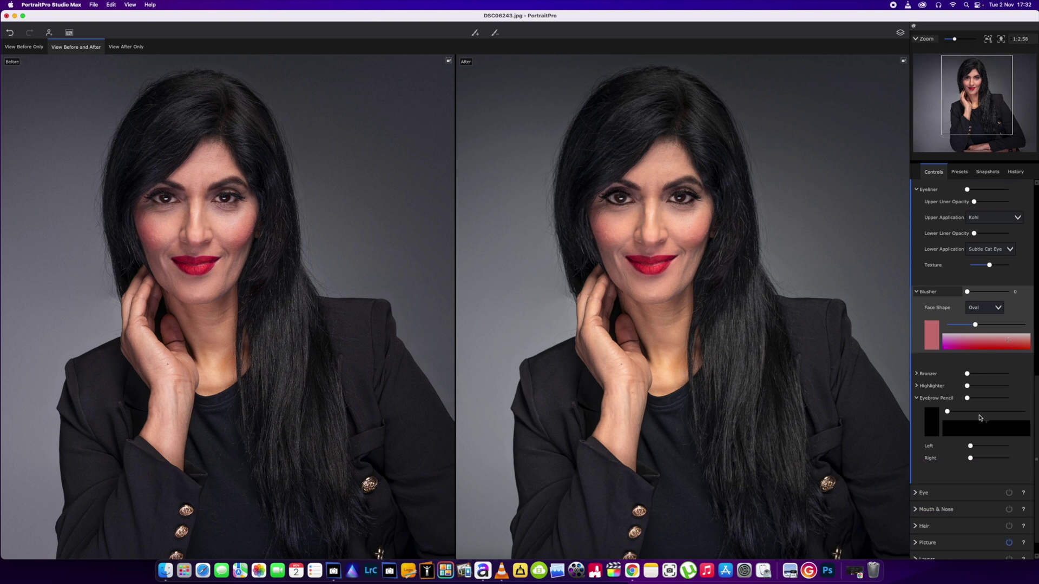
{"action": "left_click", "coordinate": [969, 361]}
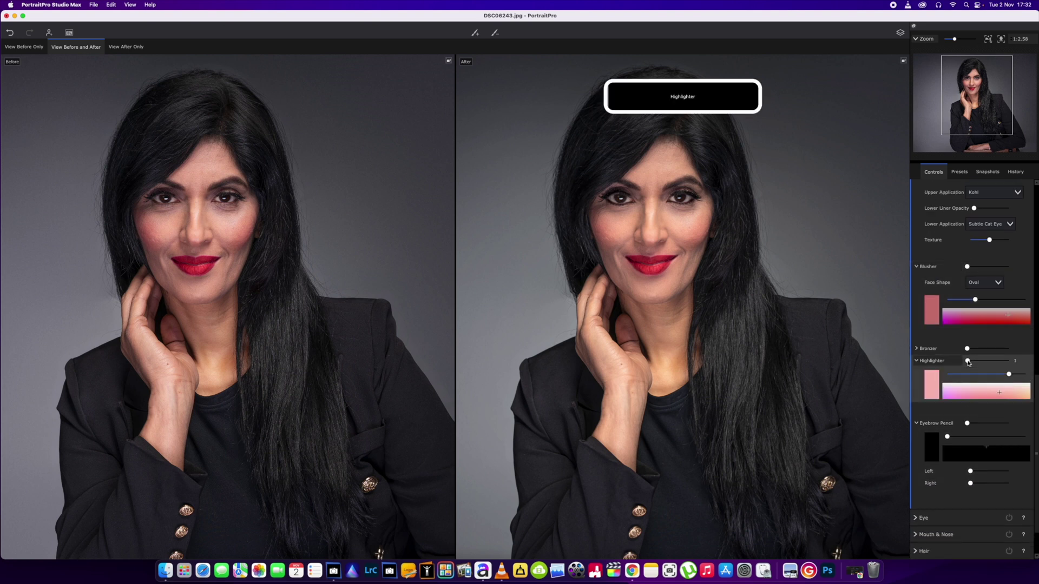
{"action": "mouse_move", "coordinate": [969, 363]}
{"action": "left_mouse_down"}
{"action": "mouse_move", "coordinate": [991, 363]}
{"action": "mouse_move", "coordinate": [983, 364]}
{"action": "left_mouse_up"}
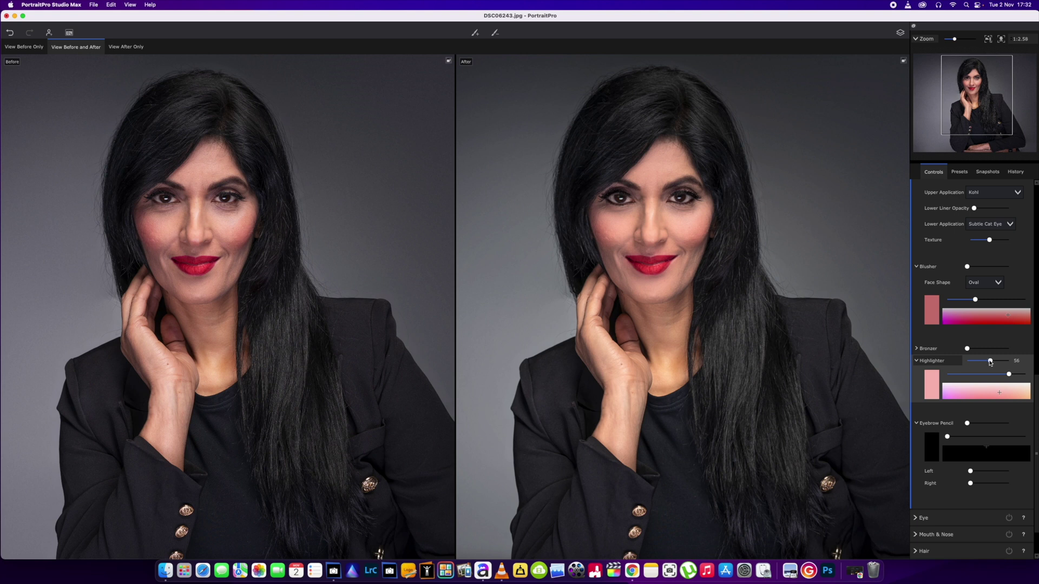
{"action": "left_click_drag", "start_coordinate": [990, 362], "coordinate": [1002, 364]}
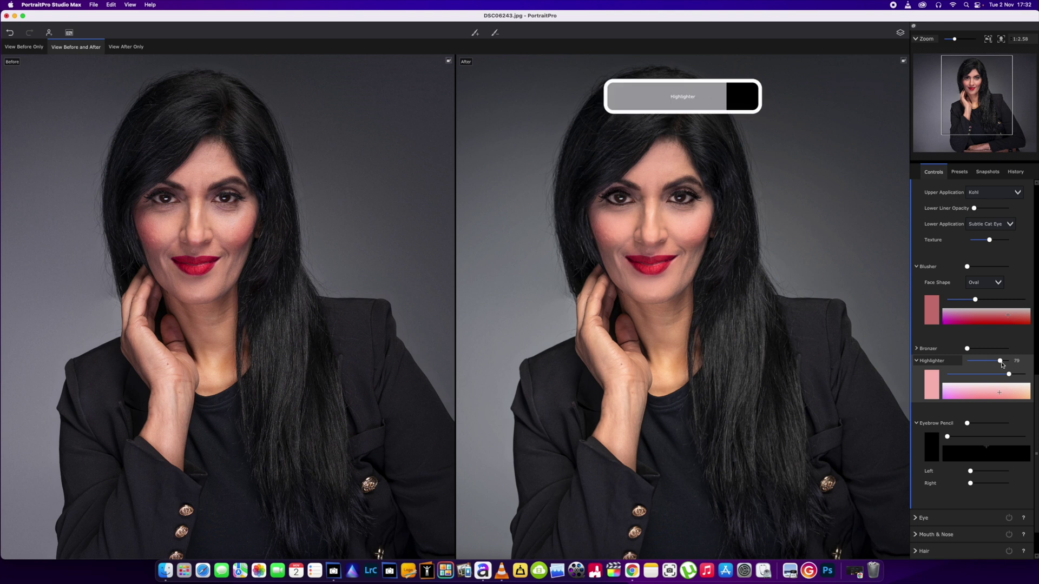
{"action": "mouse_move", "coordinate": [1002, 365]}
{"action": "left_mouse_down"}
{"action": "mouse_move", "coordinate": [985, 364]}
{"action": "mouse_move", "coordinate": [1012, 367]}
{"action": "mouse_move", "coordinate": [936, 366]}
{"action": "mouse_move", "coordinate": [993, 368]}
{"action": "left_mouse_up"}
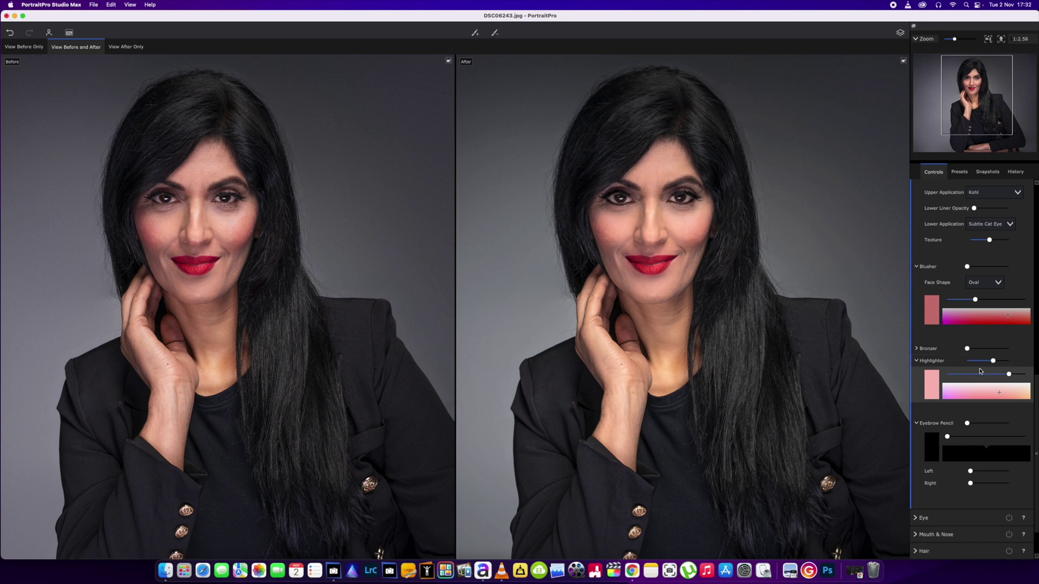
{"action": "left_click", "coordinate": [919, 362]}
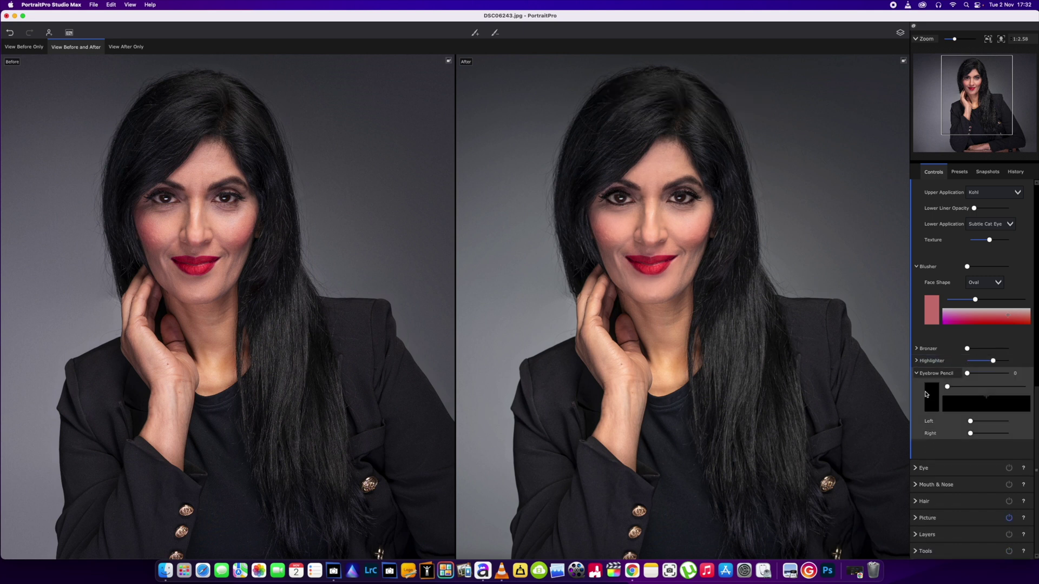
Step: Open the Eye settings, raise Sharpen Eyebrows slightly above its midpoint and set Brighten Iris to about 18
{"action": "left_click", "coordinate": [924, 468]}
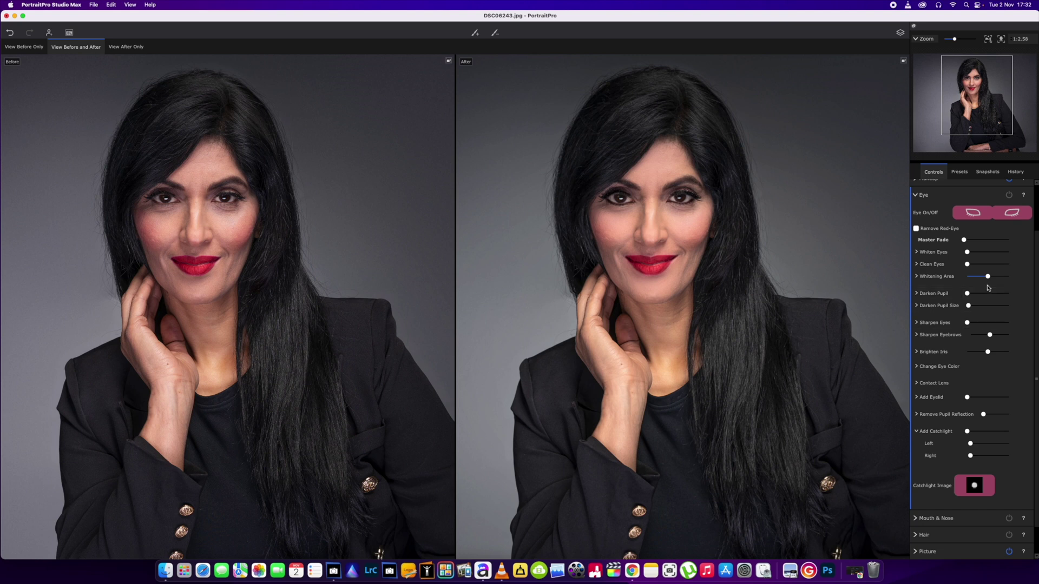
{"action": "left_click", "coordinate": [993, 337]}
{"action": "mouse_move", "coordinate": [1006, 338]}
{"action": "left_mouse_down"}
{"action": "mouse_move", "coordinate": [1016, 338]}
{"action": "mouse_move", "coordinate": [994, 337]}
{"action": "left_mouse_up"}
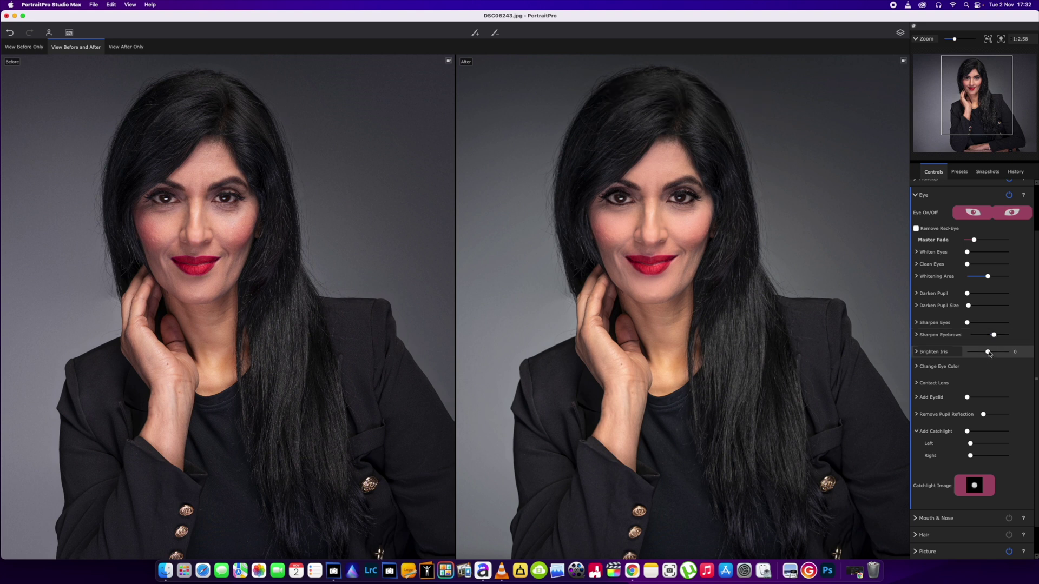
{"action": "mouse_move", "coordinate": [988, 353]}
{"action": "left_mouse_down"}
{"action": "mouse_move", "coordinate": [1033, 354]}
{"action": "mouse_move", "coordinate": [974, 354]}
{"action": "mouse_move", "coordinate": [1012, 355]}
{"action": "mouse_move", "coordinate": [993, 355]}
{"action": "left_mouse_up"}
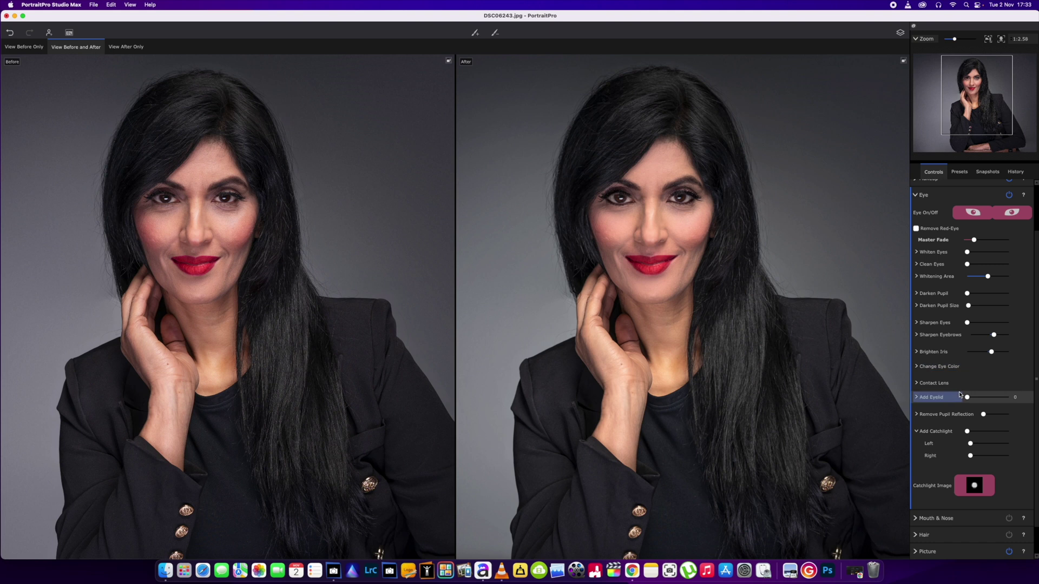
Step: Try the Add Eyelid adjustment and return it to zero
{"action": "left_click", "coordinate": [980, 399]}
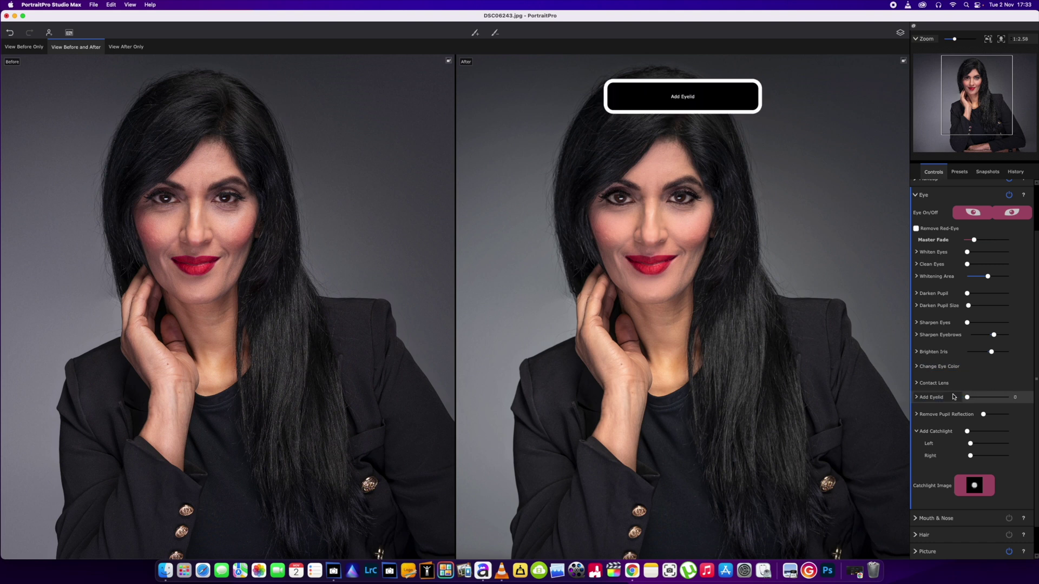
{"action": "scroll", "coordinate": [802, 379], "scroll_direction": "down", "scroll_amount": 4}
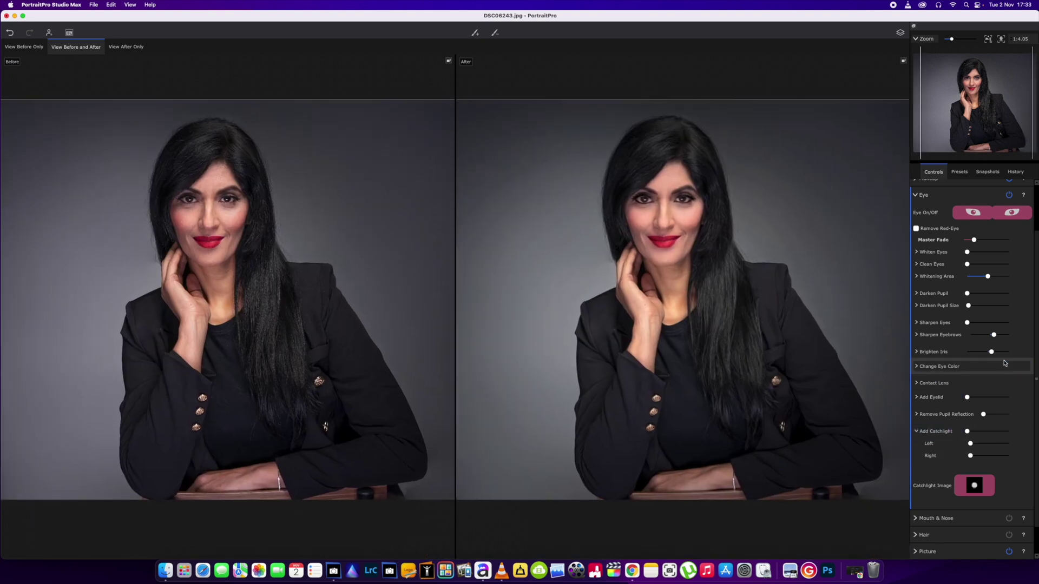
{"action": "scroll", "coordinate": [984, 390], "scroll_direction": "down", "scroll_amount": 2}
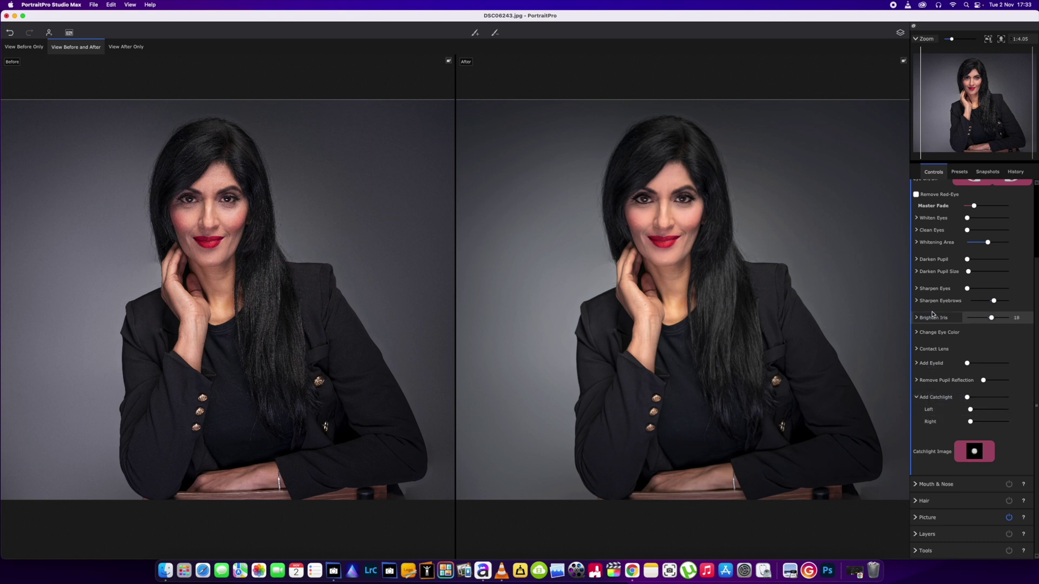
{"action": "scroll", "coordinate": [926, 257], "scroll_direction": "up", "scroll_amount": 4}
Step: Collapse the Eye settings and look over the Mouth & Nose controls without editing them
{"action": "left_click", "coordinate": [924, 233]}
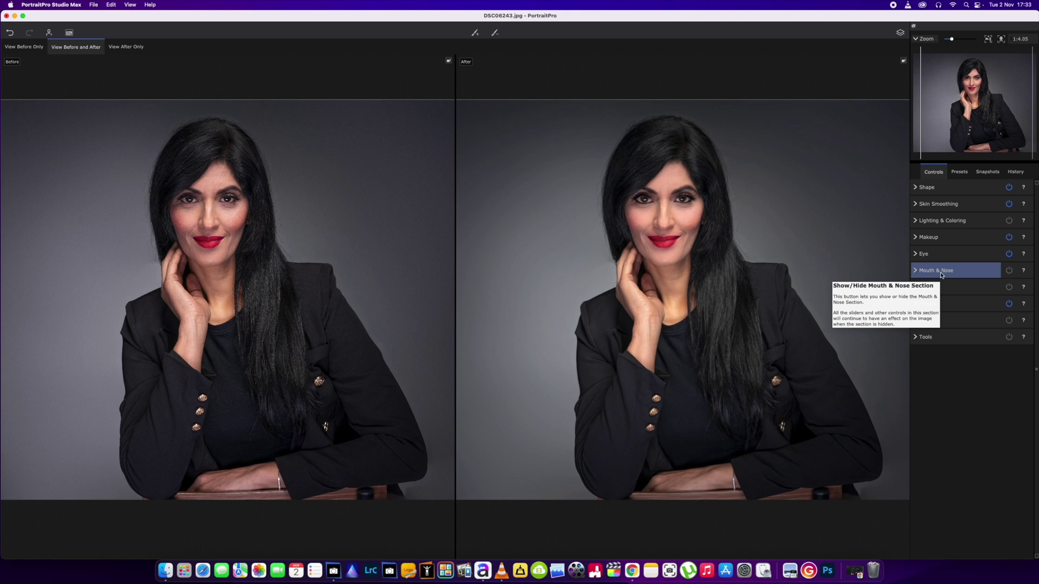
{"action": "left_click", "coordinate": [941, 275]}
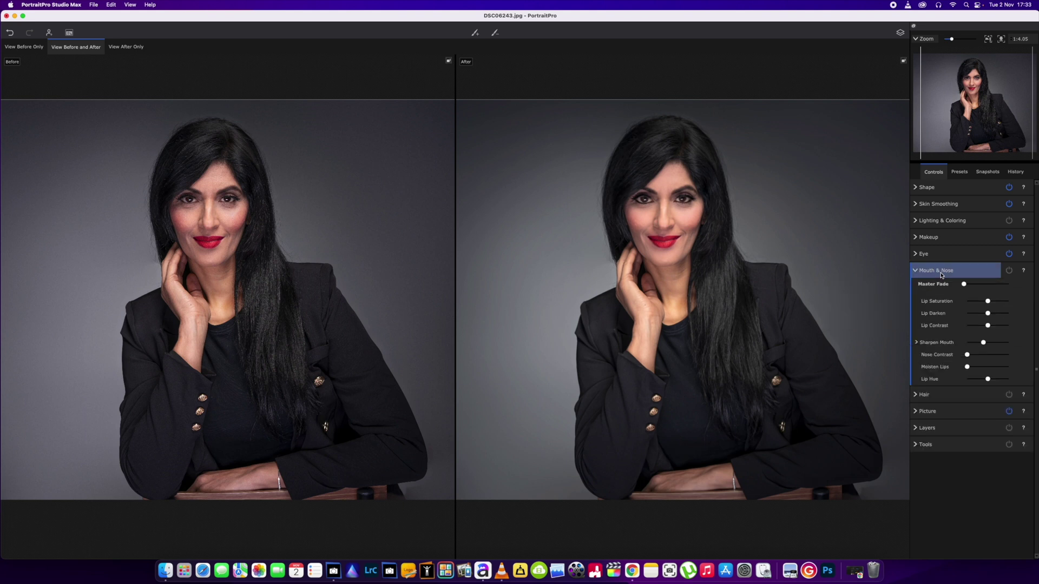
{"action": "left_click", "coordinate": [941, 275]}
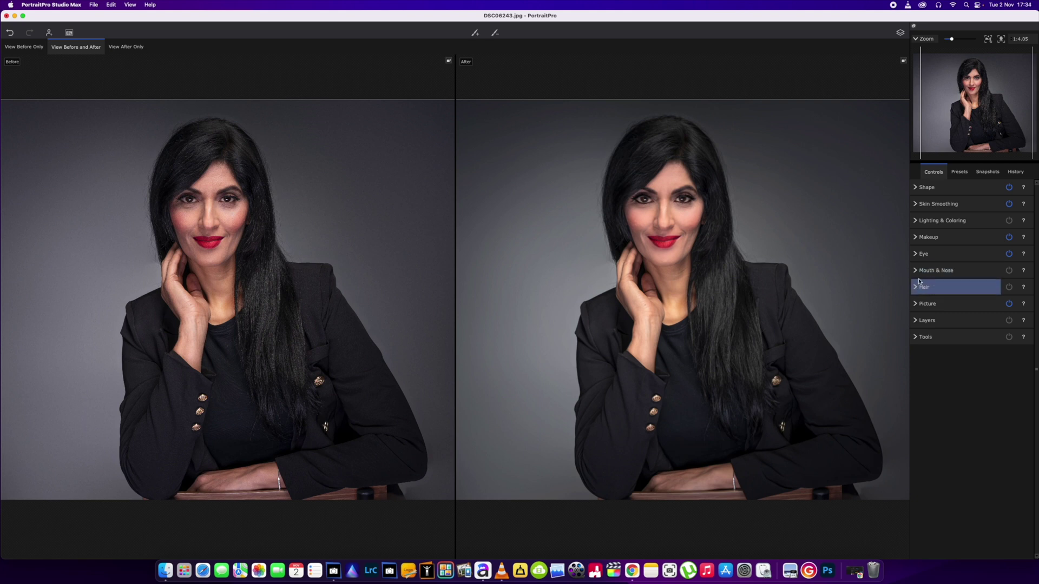
Step: Open Lighting & Coloring, raise Left Shadow to a little over a quarter and Right Shadow to about 63
{"action": "left_click", "coordinate": [929, 219]}
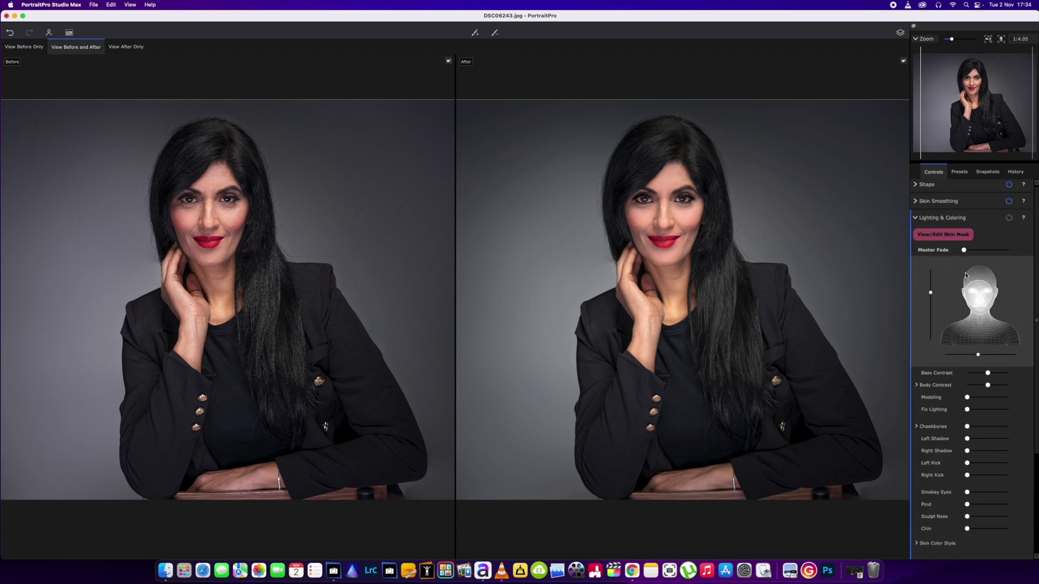
{"action": "scroll", "coordinate": [972, 387], "scroll_direction": "down", "scroll_amount": 2}
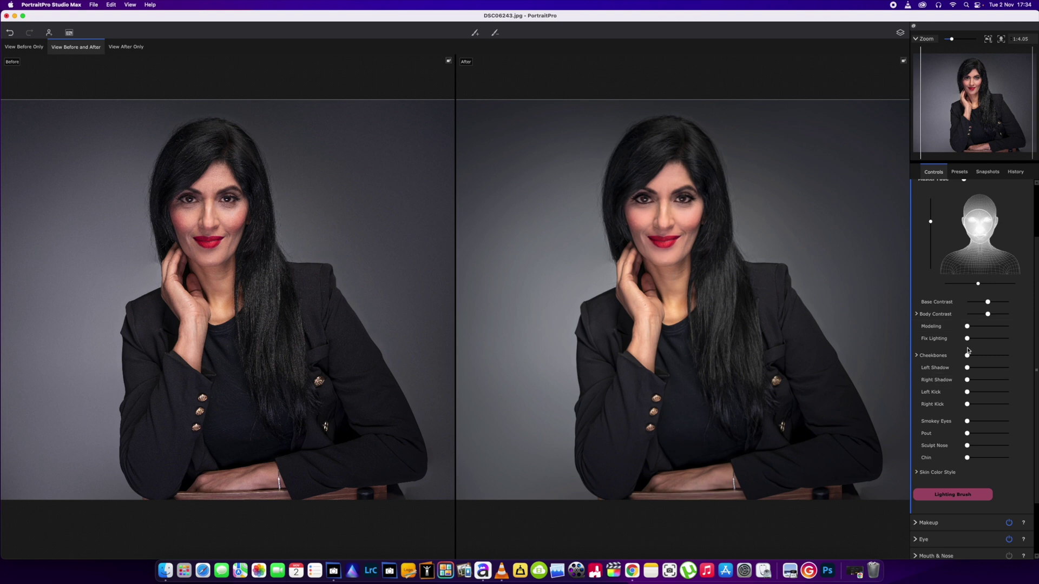
{"action": "left_click_drag", "start_coordinate": [967, 368], "coordinate": [994, 386]}
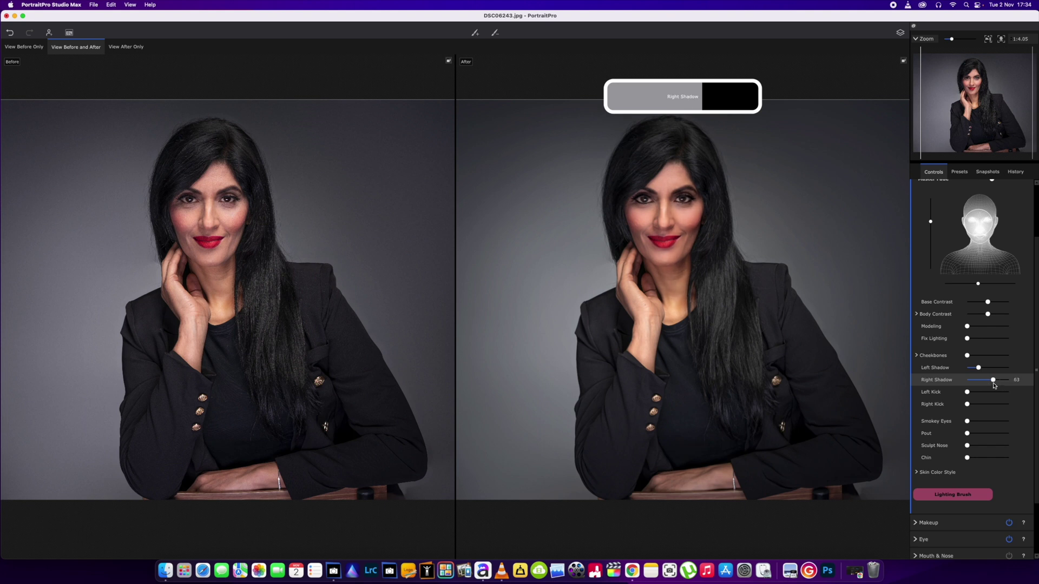
Step: Raise Pout to about 60 percent, Sculpt Nose to nearly 70 percent and Chin to about 40 percent
{"action": "left_click_drag", "start_coordinate": [968, 422], "coordinate": [961, 423]}
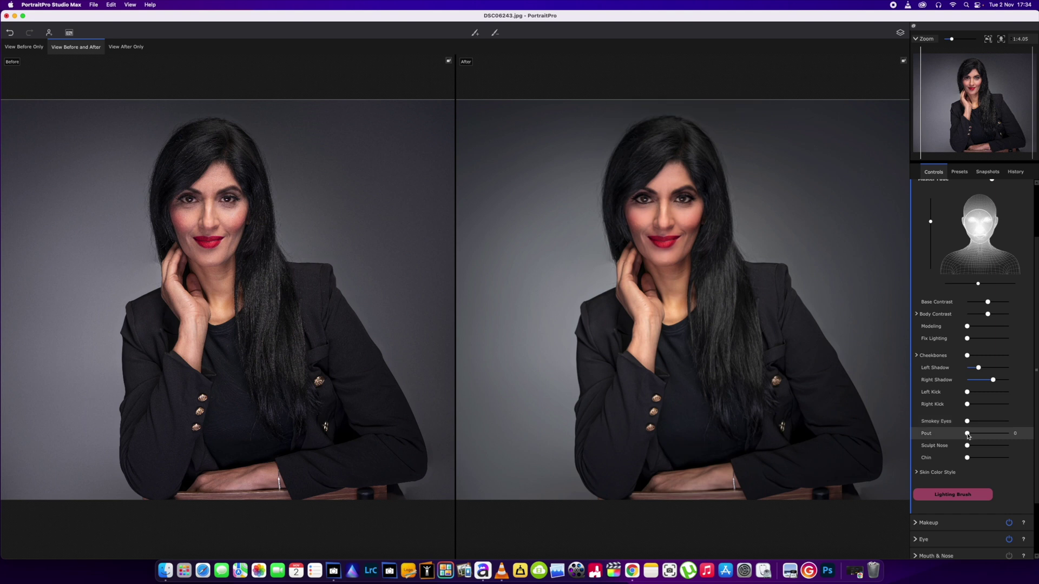
{"action": "mouse_move", "coordinate": [969, 436]}
{"action": "left_mouse_down"}
{"action": "mouse_move", "coordinate": [997, 436]}
{"action": "mouse_move", "coordinate": [958, 436]}
{"action": "mouse_move", "coordinate": [989, 434]}
{"action": "left_mouse_up"}
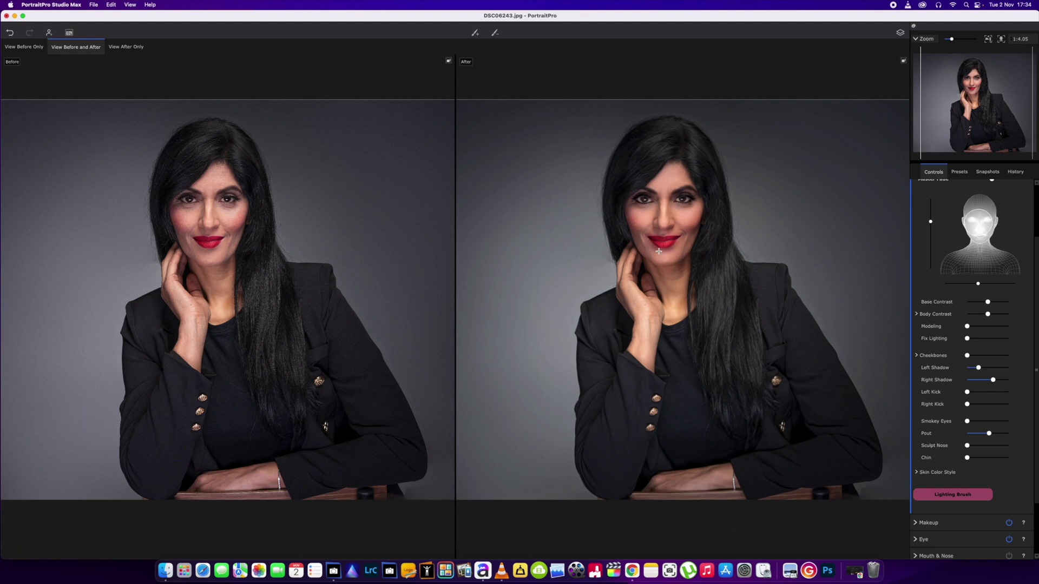
{"action": "mouse_move", "coordinate": [990, 434]}
{"action": "left_mouse_down"}
{"action": "mouse_move", "coordinate": [969, 448]}
{"action": "mouse_move", "coordinate": [996, 448]}
{"action": "mouse_move", "coordinate": [971, 460]}
{"action": "mouse_move", "coordinate": [985, 460]}
{"action": "left_mouse_up"}
{"action": "scroll", "coordinate": [709, 350], "scroll_direction": "down", "scroll_amount": 2}
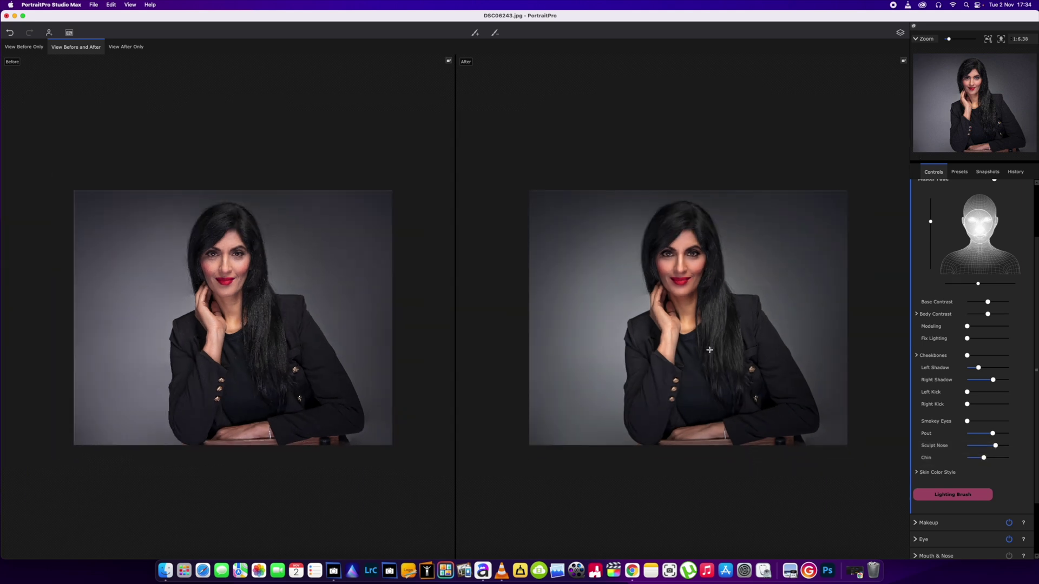
{"action": "scroll", "coordinate": [709, 351], "scroll_direction": "up", "scroll_amount": 1}
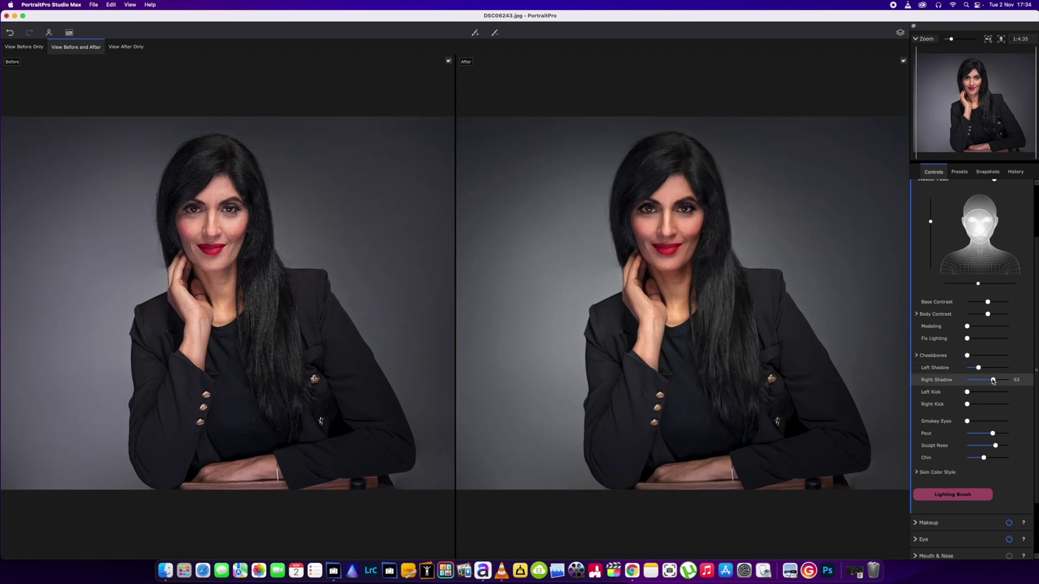
Step: Lower Right Shadow to about 45 percent and Left Shadow to about 15 percent
{"action": "mouse_move", "coordinate": [993, 381]}
{"action": "left_mouse_down"}
{"action": "mouse_move", "coordinate": [977, 382]}
{"action": "mouse_move", "coordinate": [987, 382]}
{"action": "mouse_move", "coordinate": [974, 370]}
{"action": "left_mouse_up"}
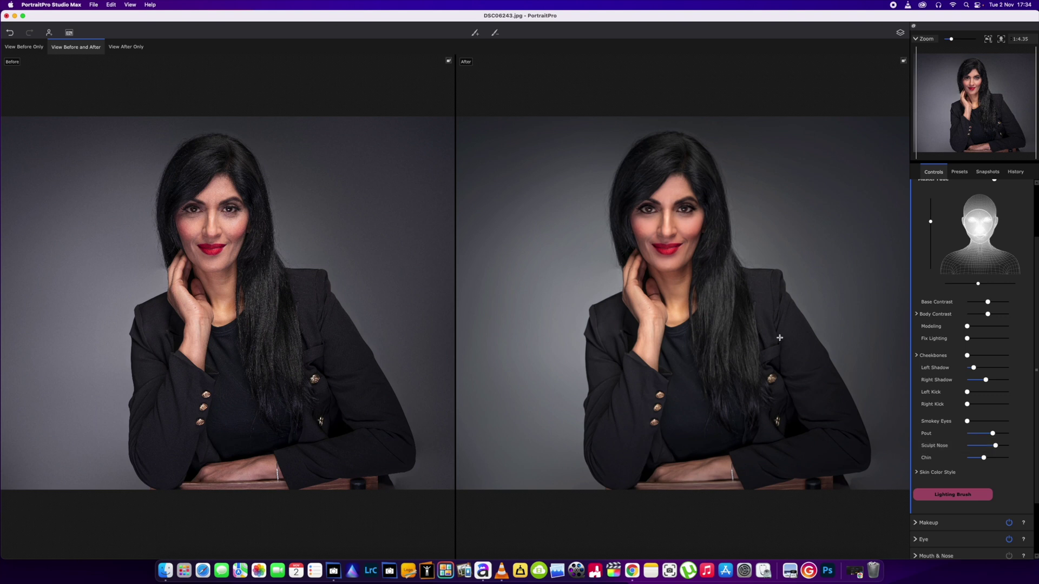
{"action": "scroll", "coordinate": [779, 338], "scroll_direction": "up", "scroll_amount": 2}
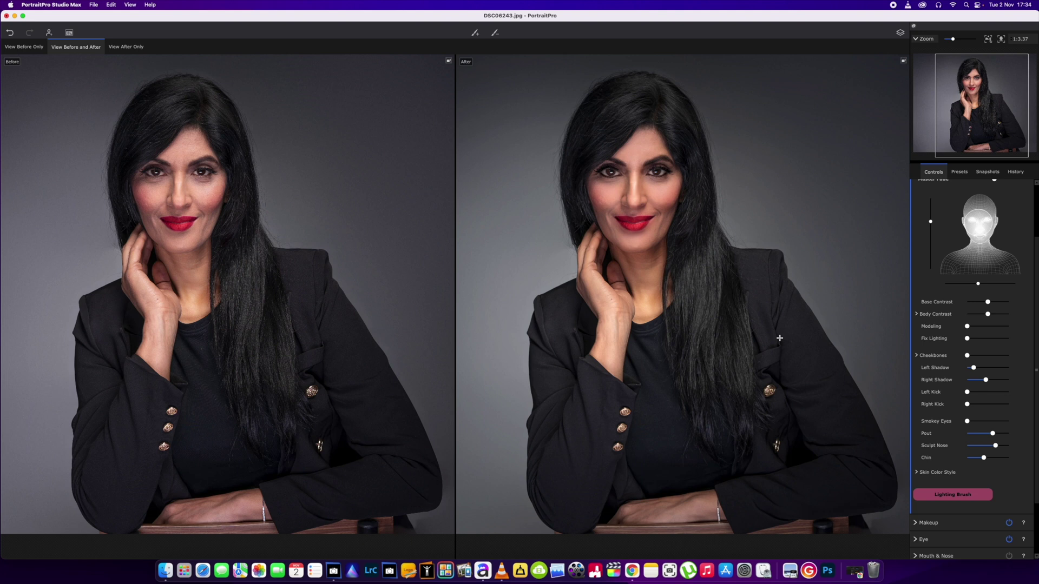
{"action": "scroll", "coordinate": [779, 338], "scroll_direction": "down", "scroll_amount": 3}
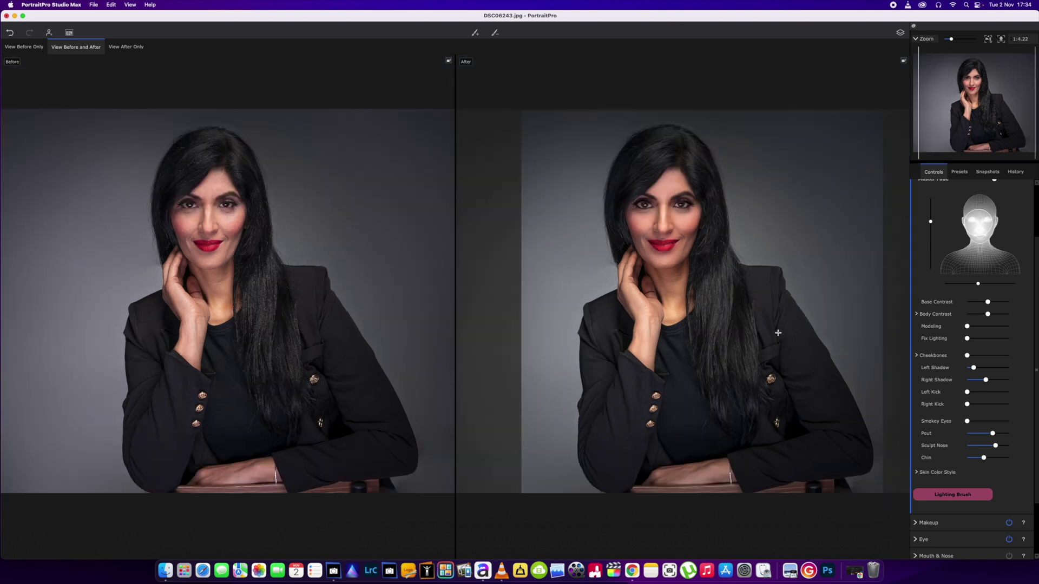